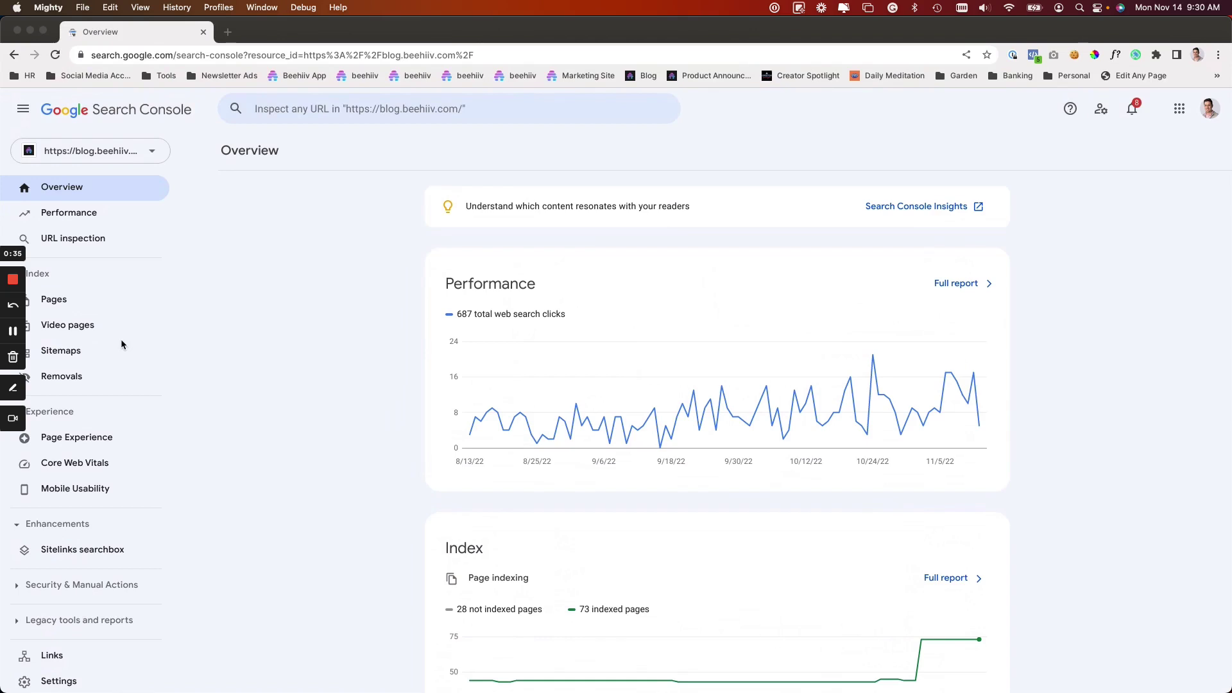
Step: Search Google for 'beehiiv' in a new tab
{"action": "left_click", "coordinate": [227, 32]}
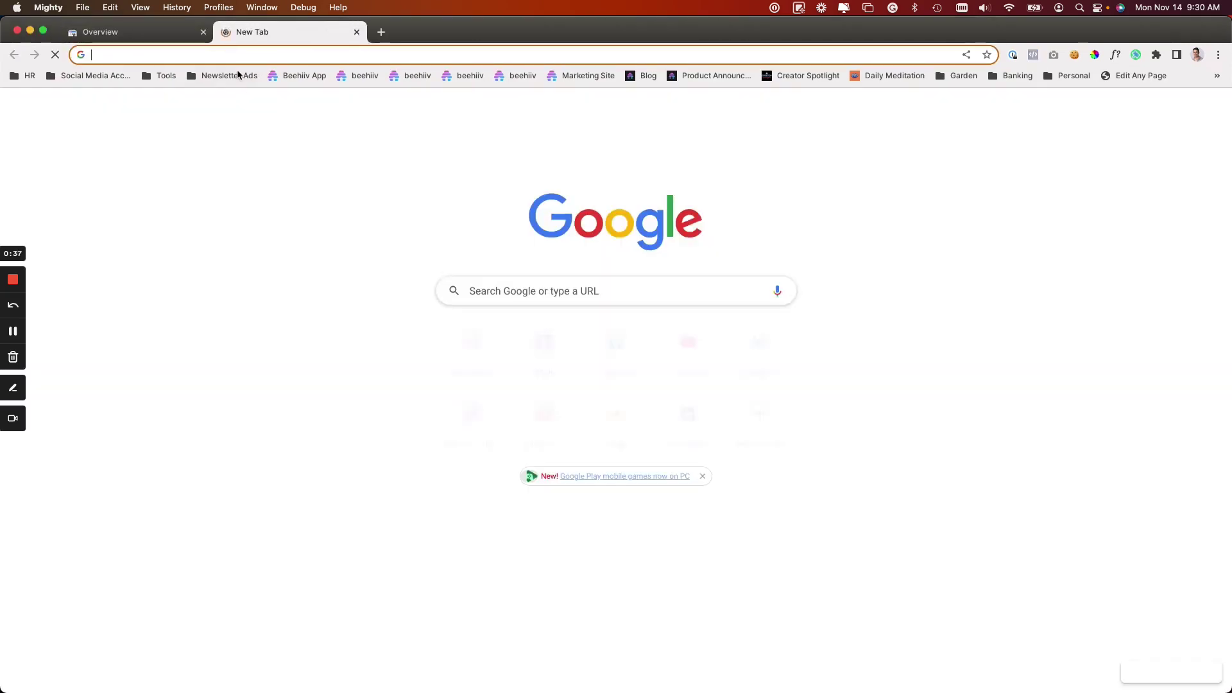
{"action": "left_click", "coordinate": [508, 283]}
{"action": "type", "text": "veeva"}
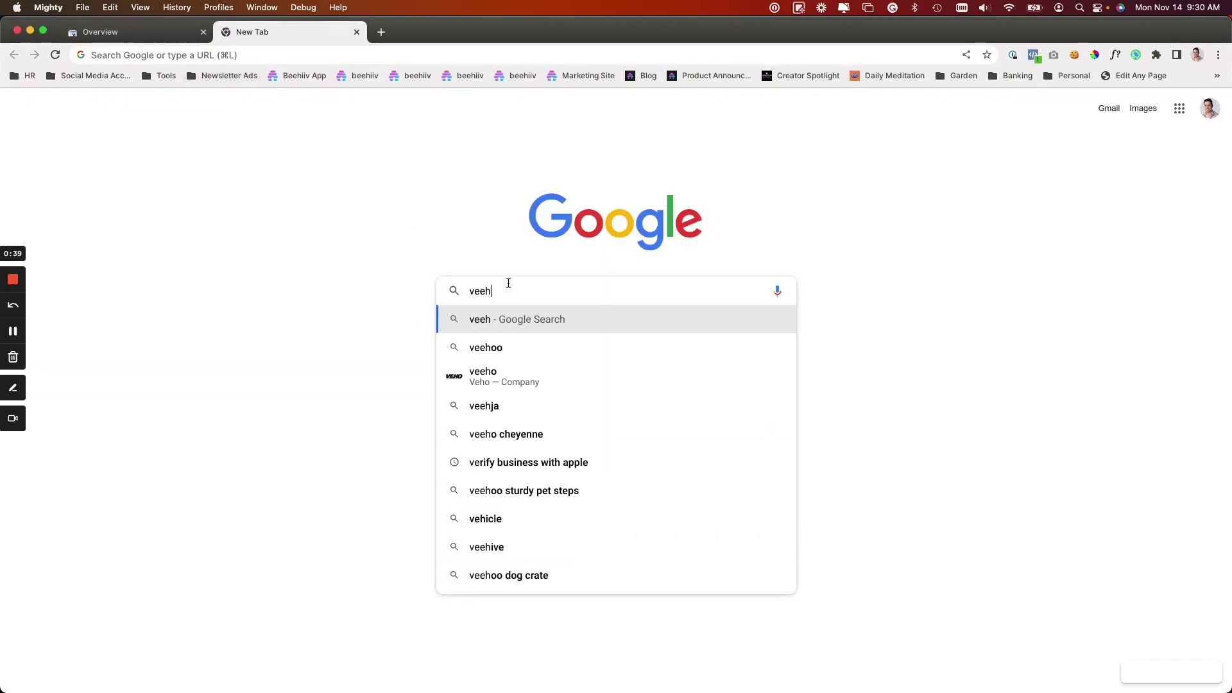
{"action": "key", "text": "Escape"}
{"action": "type", "text": "beehiiv"}
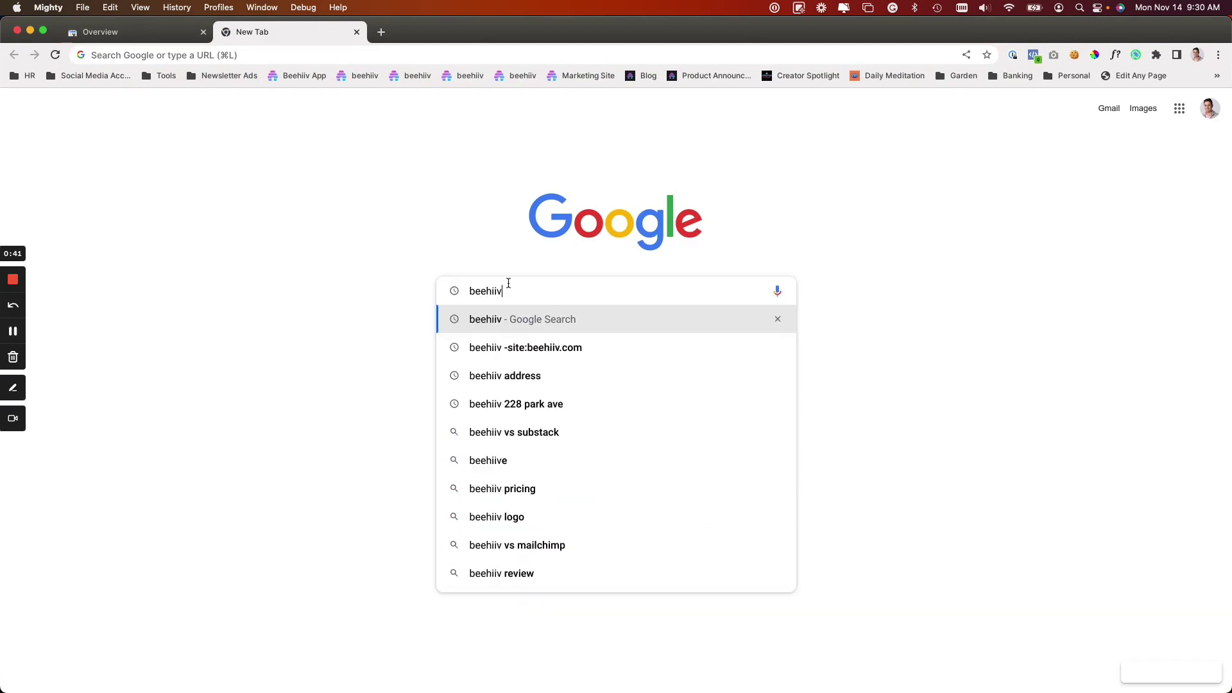
{"action": "key", "text": "Return"}
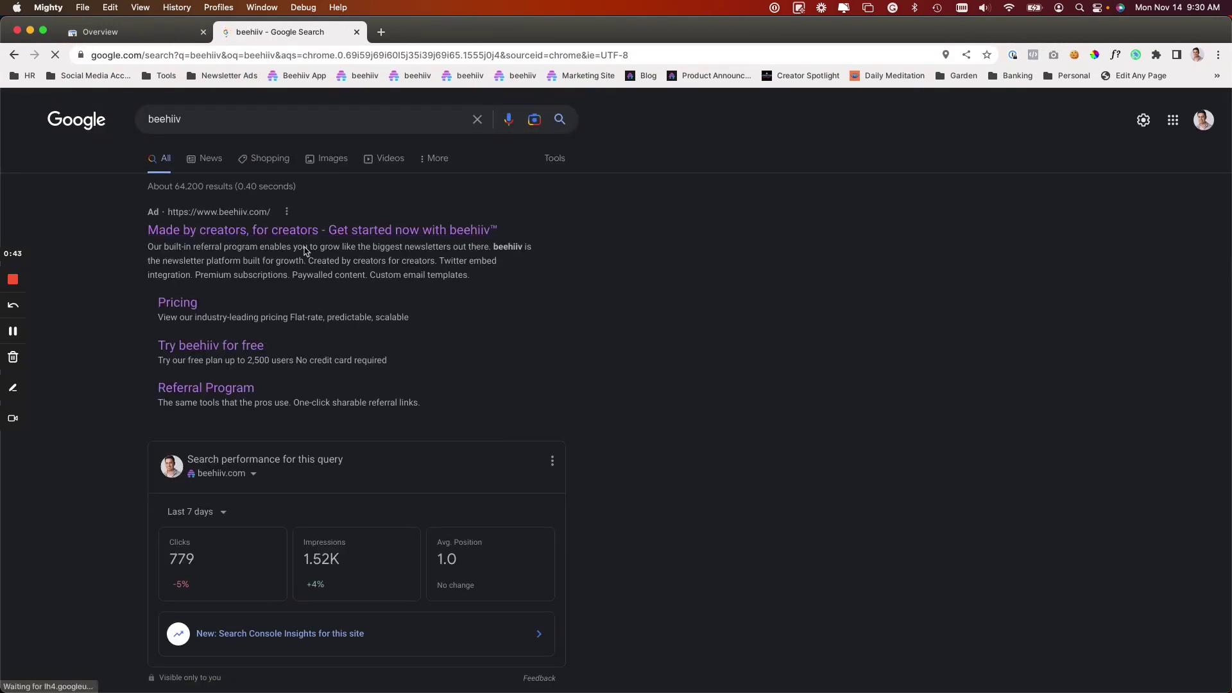
Step: Scroll through the beehiiv results, including the performance card showing 779 clicks
{"action": "scroll", "coordinate": [289, 347], "scroll_direction": "down", "scroll_amount": 6}
{"action": "scroll", "coordinate": [414, 346], "scroll_direction": "down", "scroll_amount": 4}
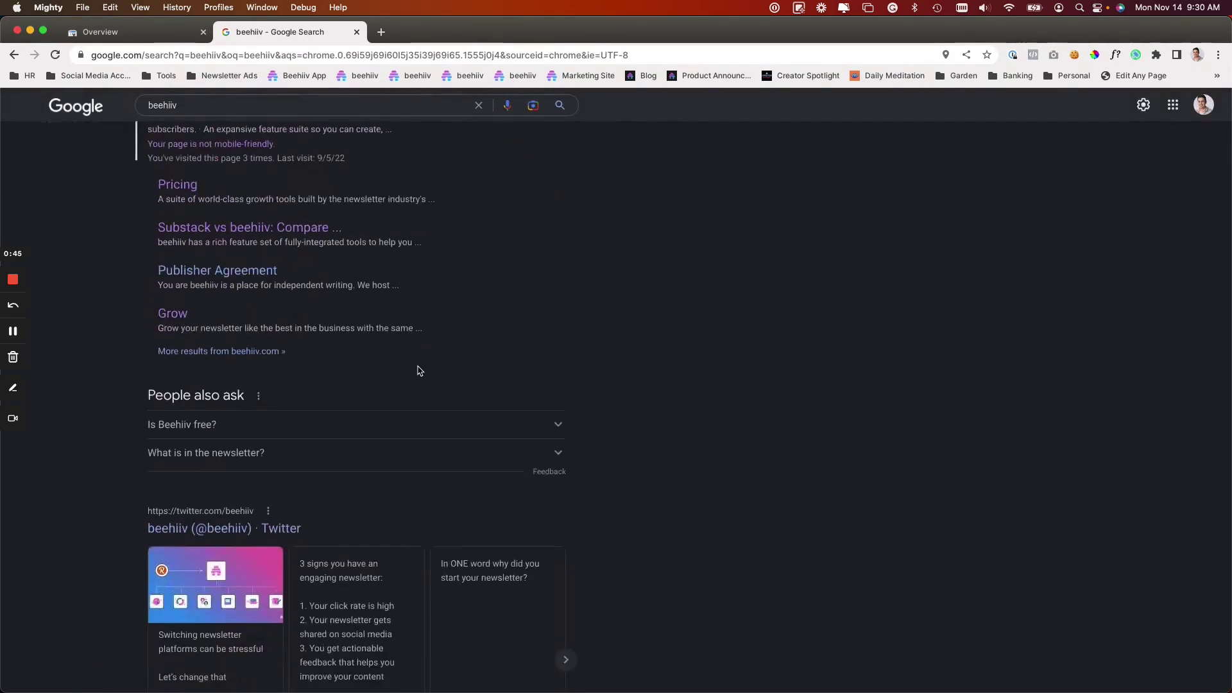
{"action": "scroll", "coordinate": [417, 365], "scroll_direction": "up", "scroll_amount": 10}
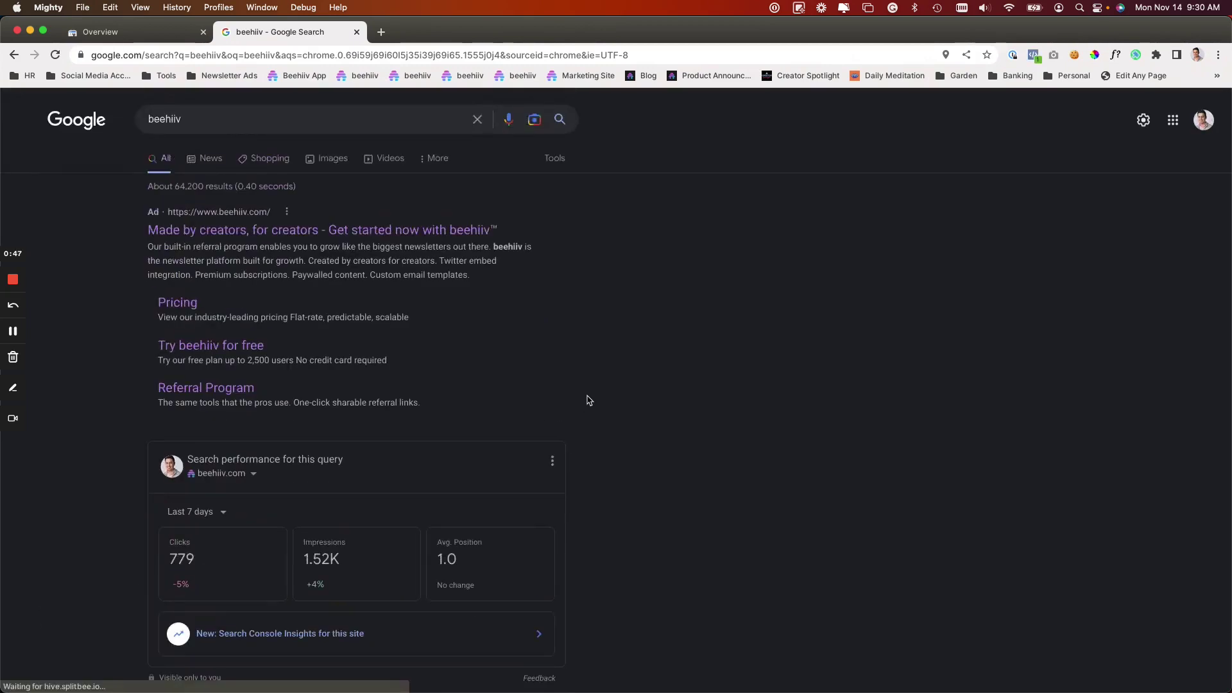
{"action": "scroll", "coordinate": [608, 461], "scroll_direction": "down", "scroll_amount": 2}
{"action": "scroll", "coordinate": [609, 466], "scroll_direction": "down", "scroll_amount": 1}
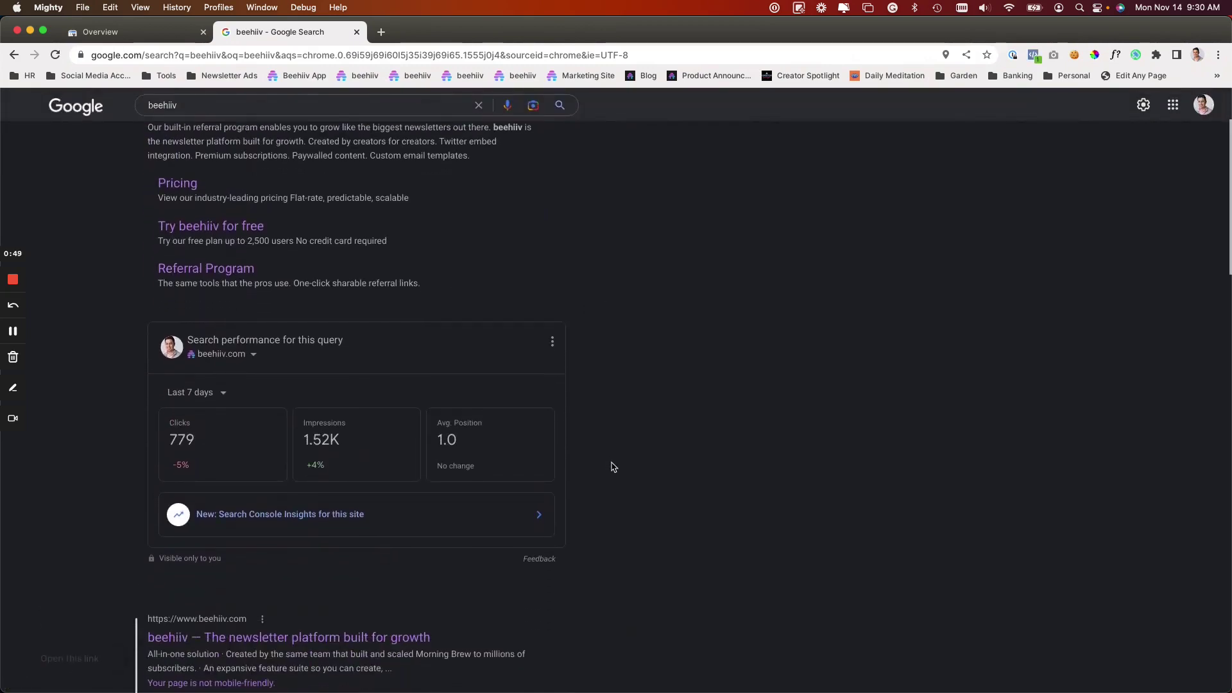
{"action": "scroll", "coordinate": [614, 464], "scroll_direction": "down", "scroll_amount": 3}
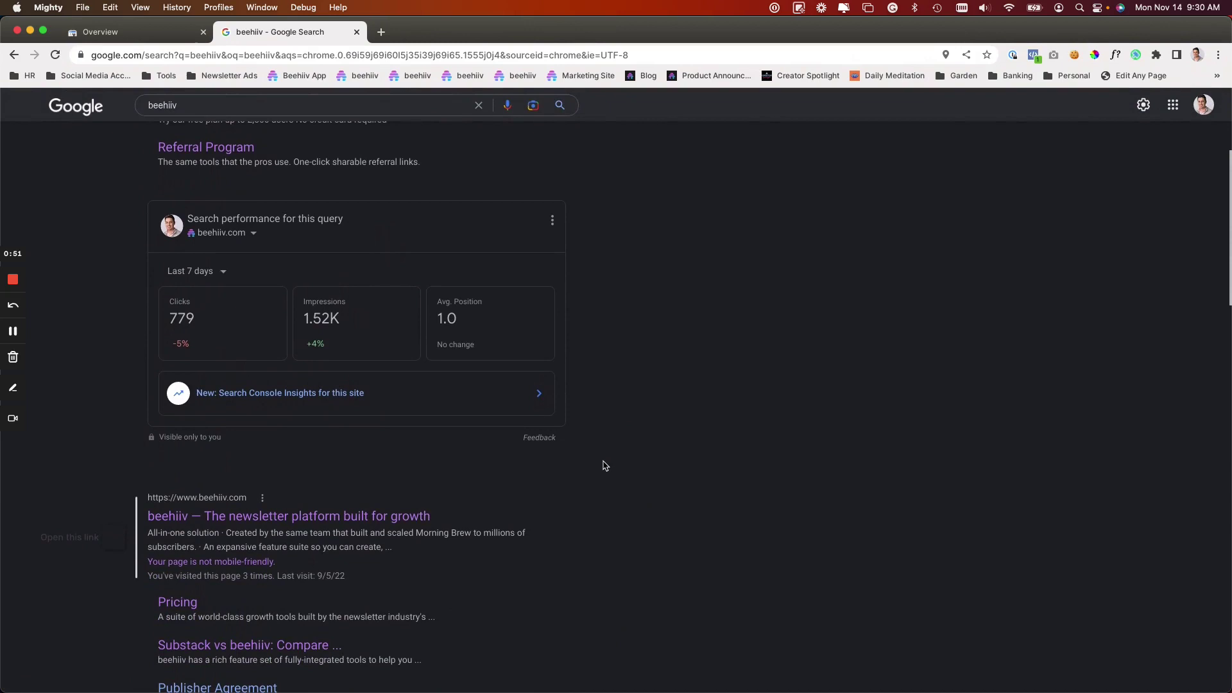
{"action": "scroll", "coordinate": [600, 488], "scroll_direction": "down", "scroll_amount": 3}
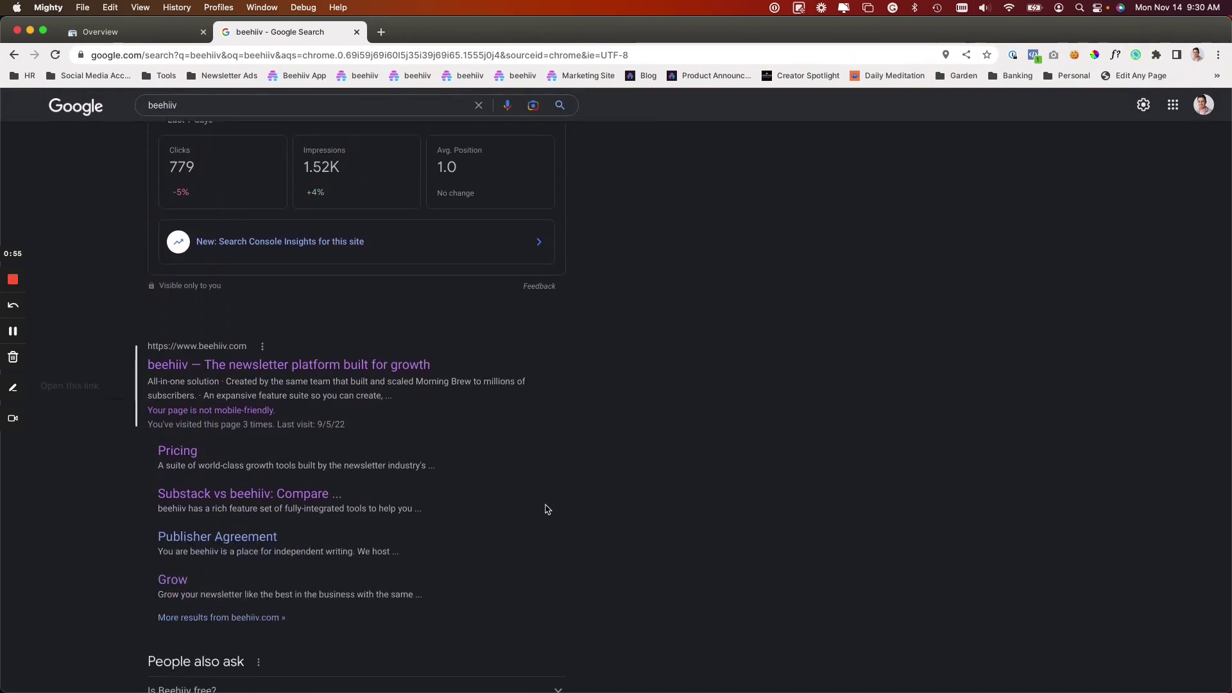
{"action": "scroll", "coordinate": [545, 508], "scroll_direction": "down", "scroll_amount": 1}
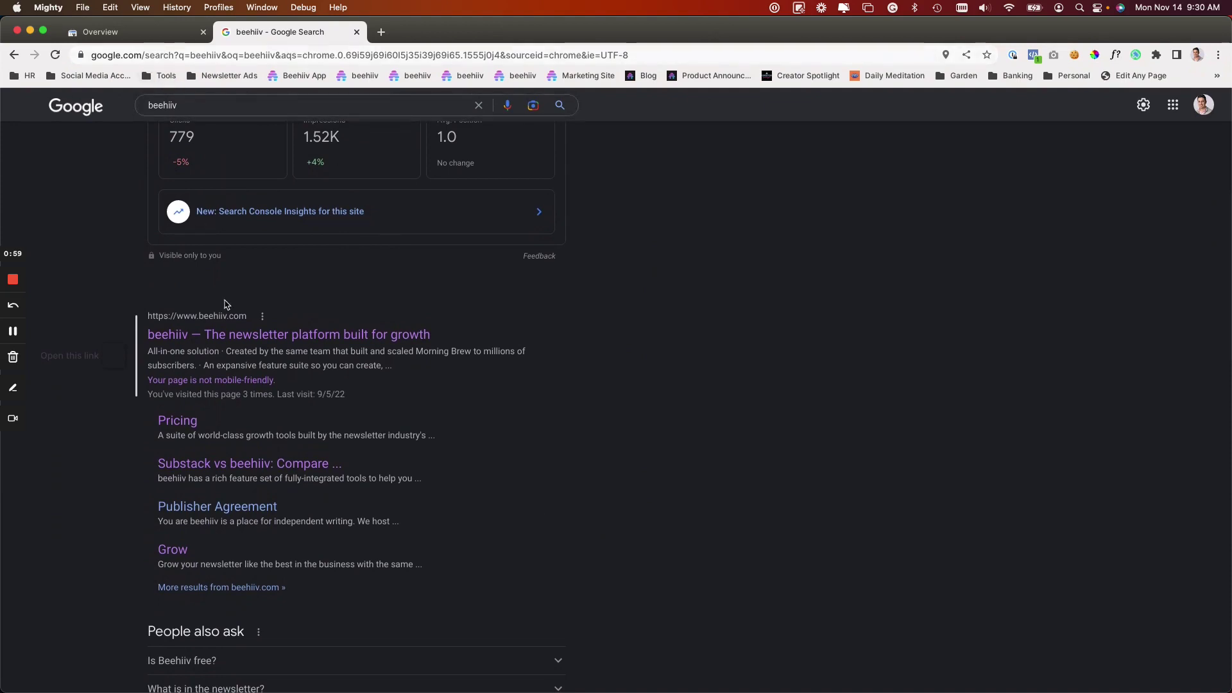
{"action": "scroll", "coordinate": [244, 311], "scroll_direction": "up", "scroll_amount": 4}
{"action": "scroll", "coordinate": [258, 318], "scroll_direction": "down", "scroll_amount": 8}
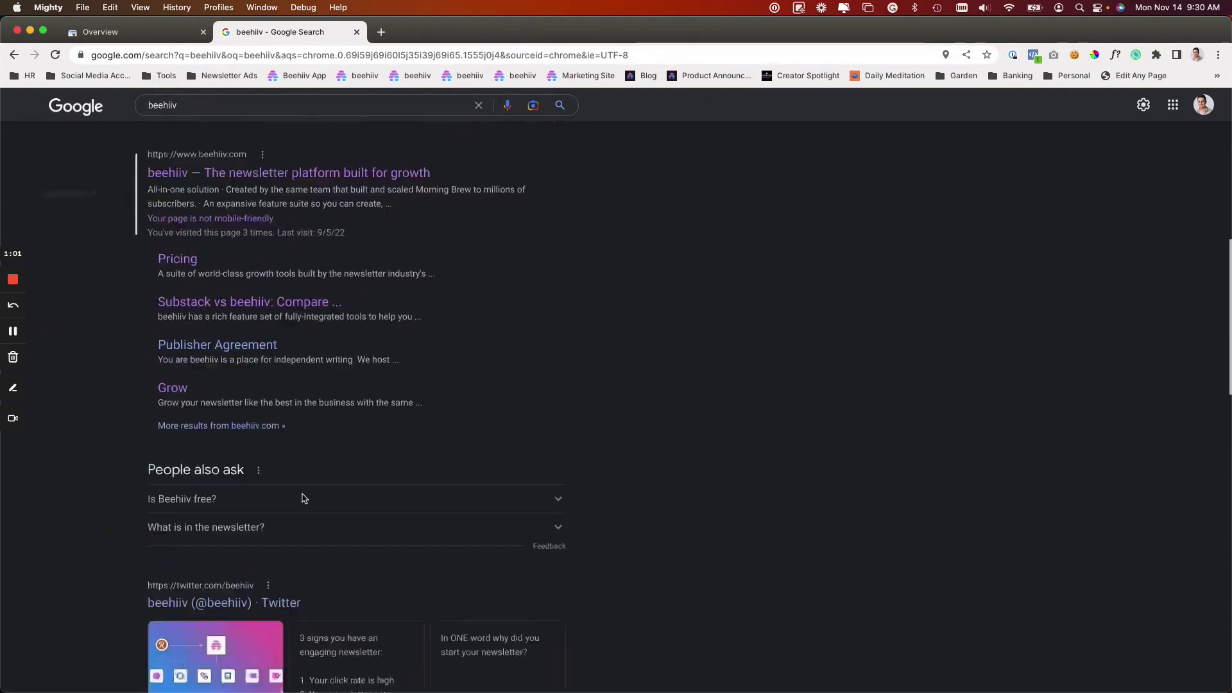
{"action": "scroll", "coordinate": [305, 499], "scroll_direction": "up", "scroll_amount": 5}
{"action": "scroll", "coordinate": [304, 499], "scroll_direction": "up", "scroll_amount": 2}
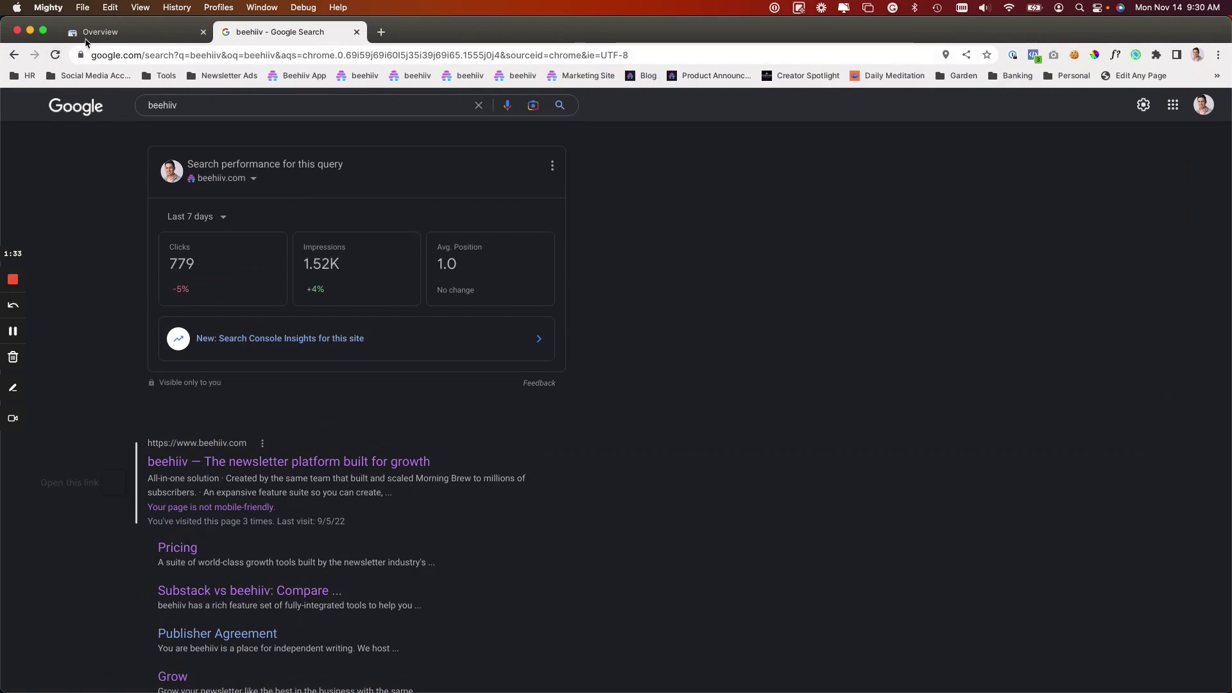
Step: Load blog.beehiiv.com/sitemap.xml in another new tab
{"action": "left_click", "coordinate": [381, 31]}
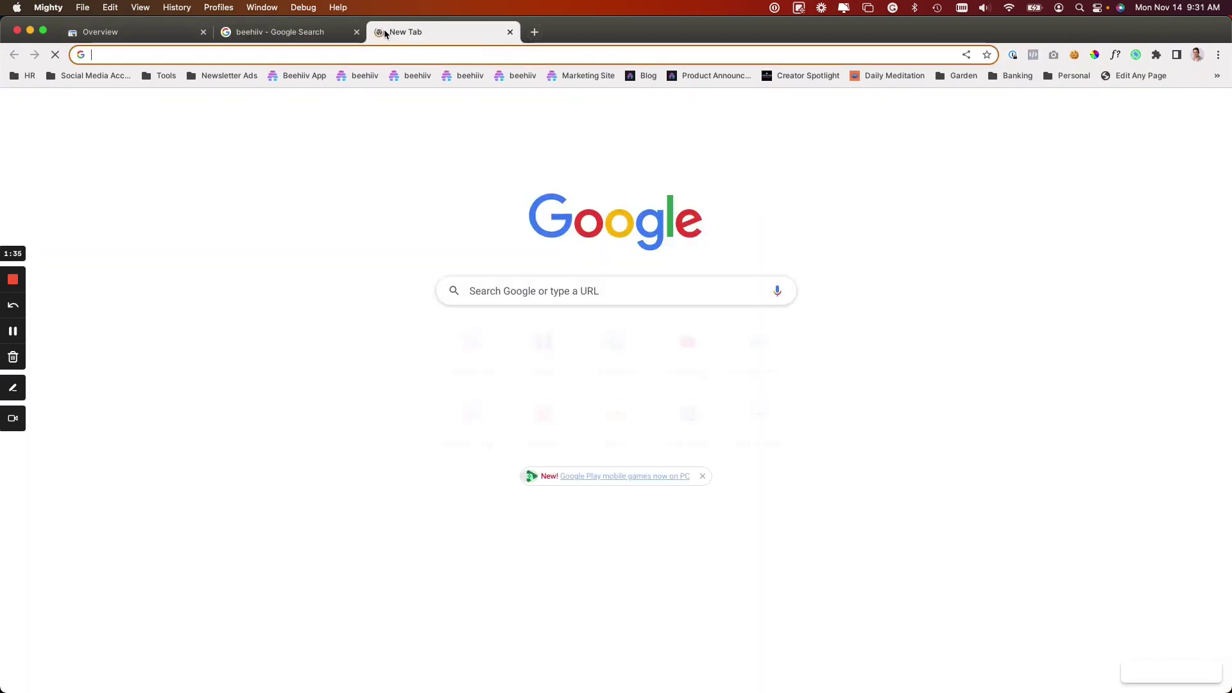
{"action": "type", "text": "blog"}
{"action": "key", "text": "Right"}
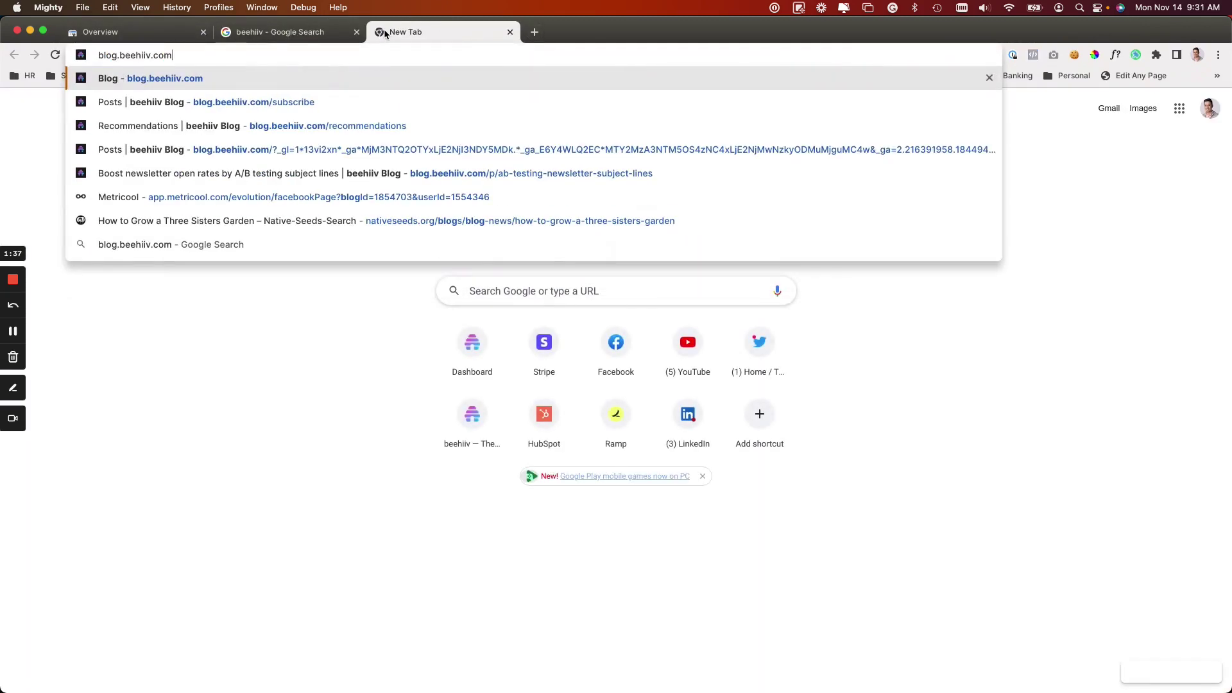
{"action": "type", "text": "/"}
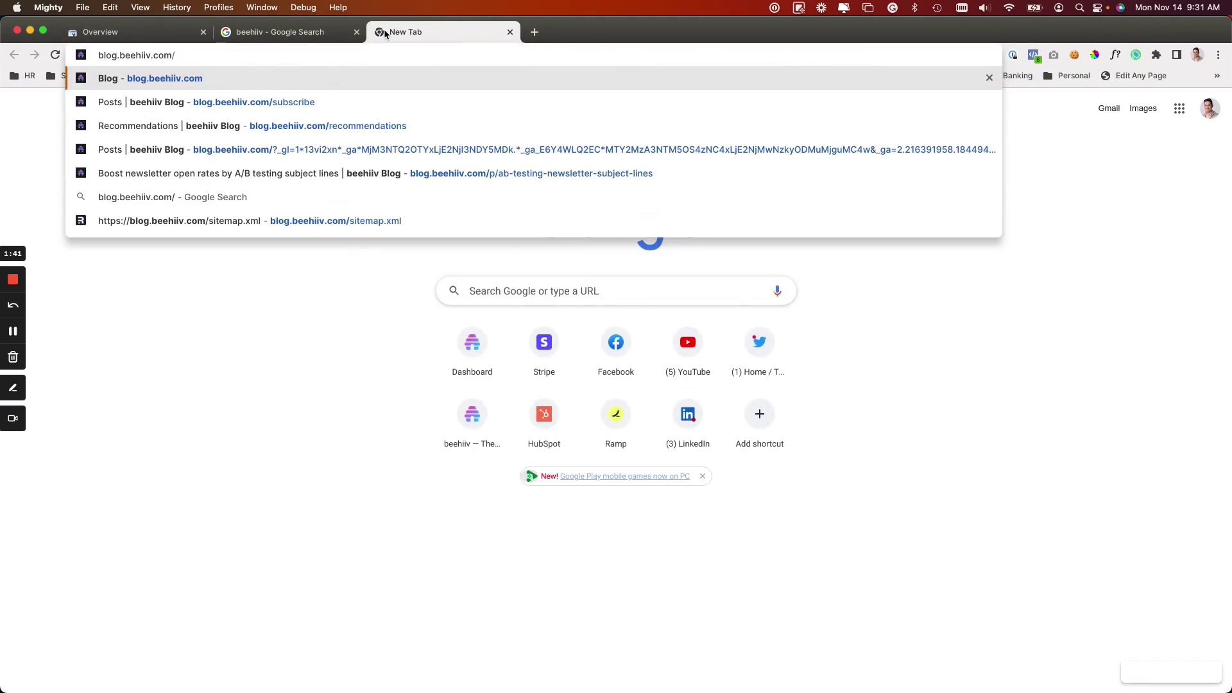
{"action": "type", "text": "site"}
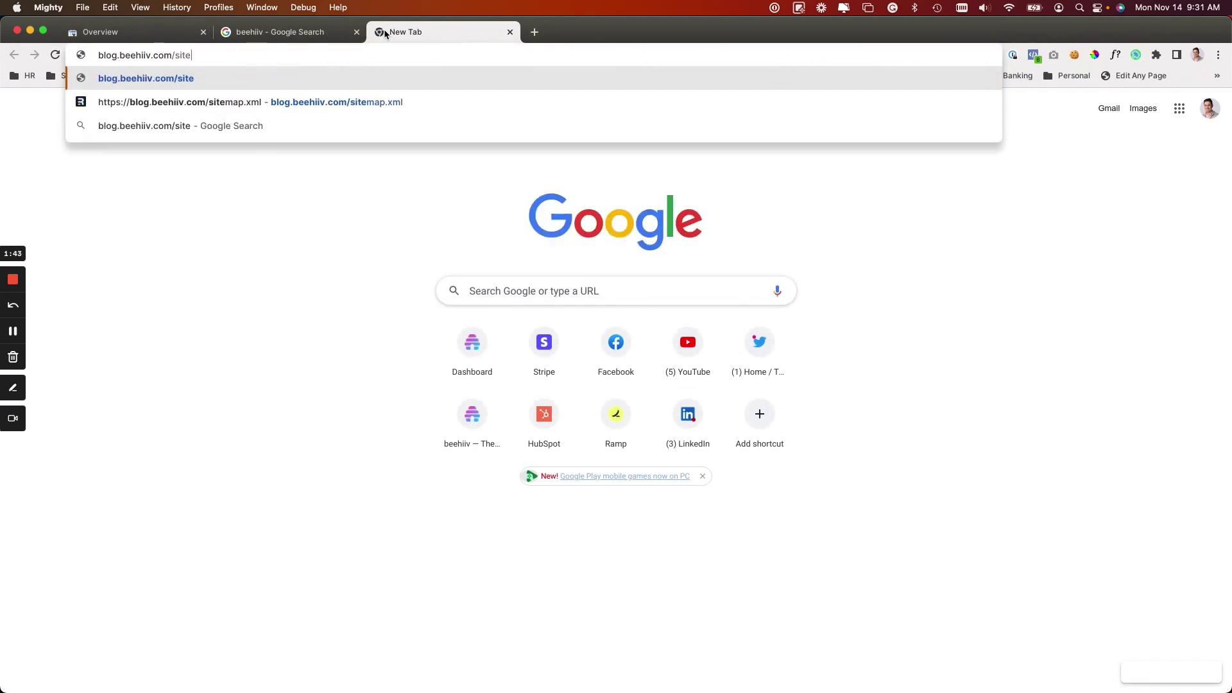
{"action": "type", "text": "map.xml"}
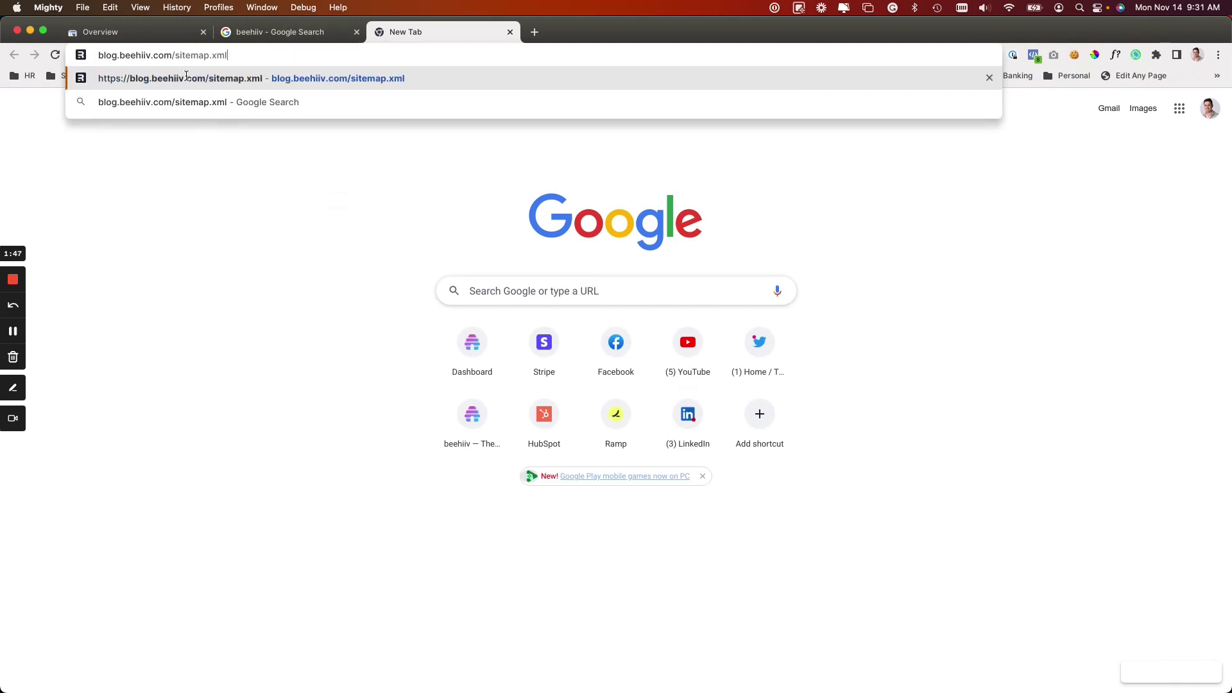
{"action": "left_click_drag", "start_coordinate": [171, 55], "coordinate": [96, 56]}
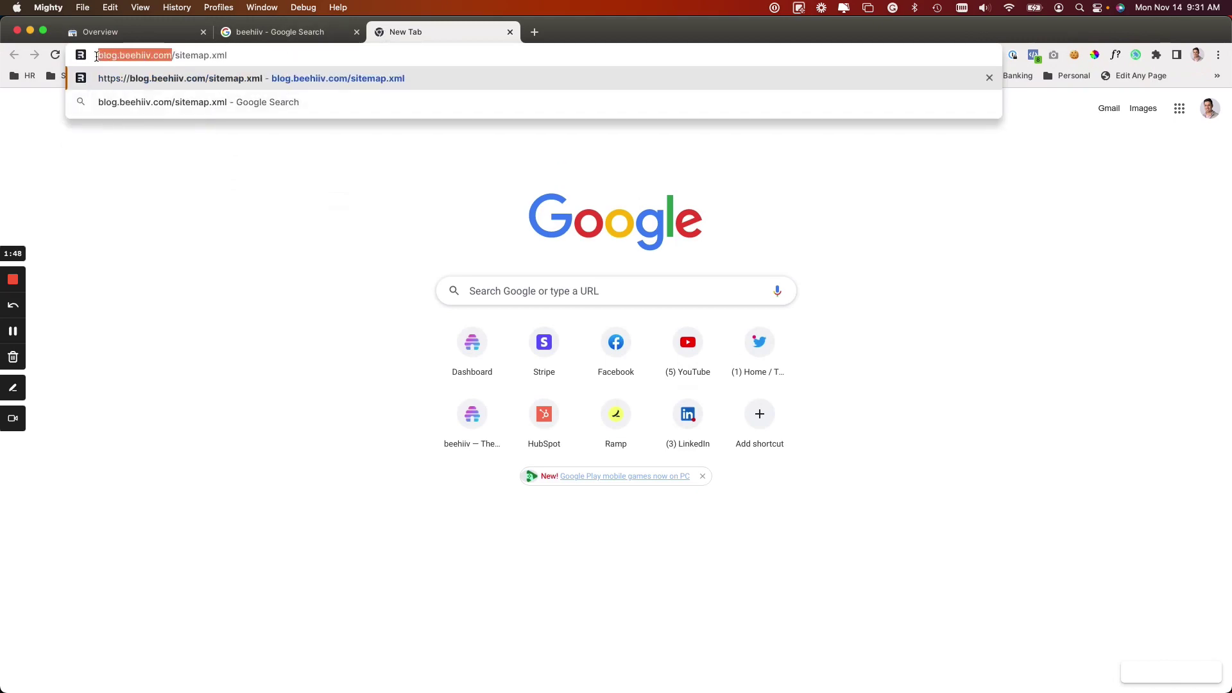
{"action": "left_click", "coordinate": [218, 54]}
{"action": "key", "text": "Return"}
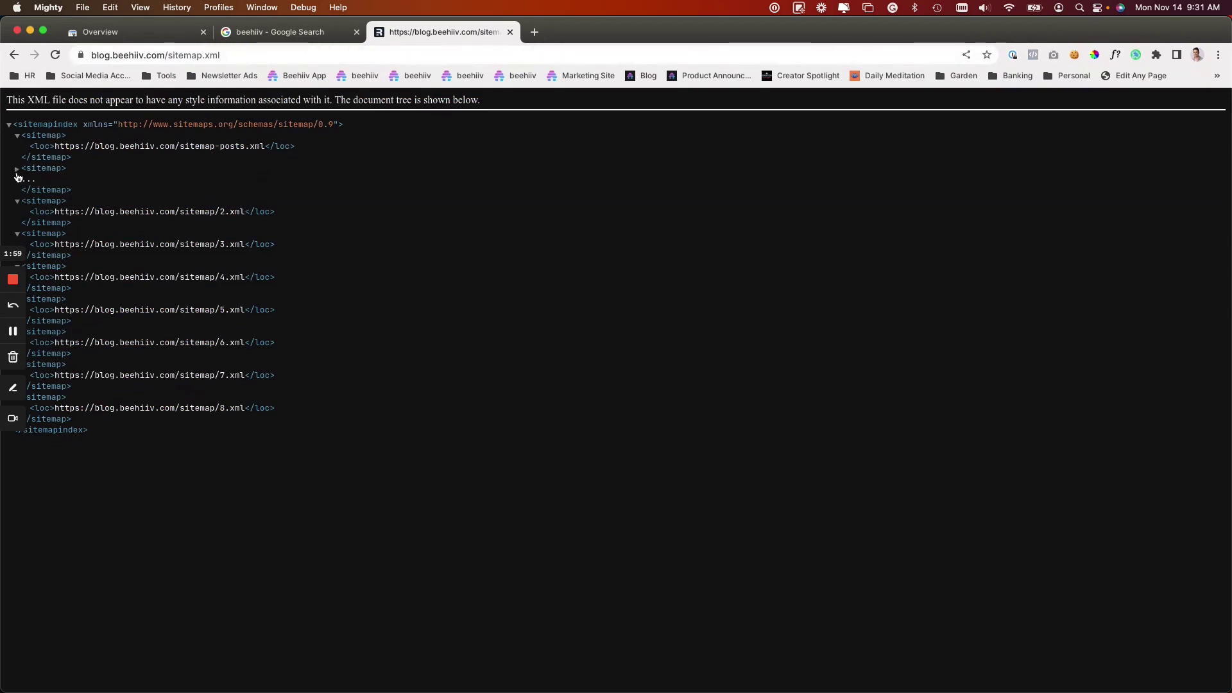
Step: Copy the sitemap/1.xml URL from the index and open it in a new tab
{"action": "triple_click", "coordinate": [141, 174]}
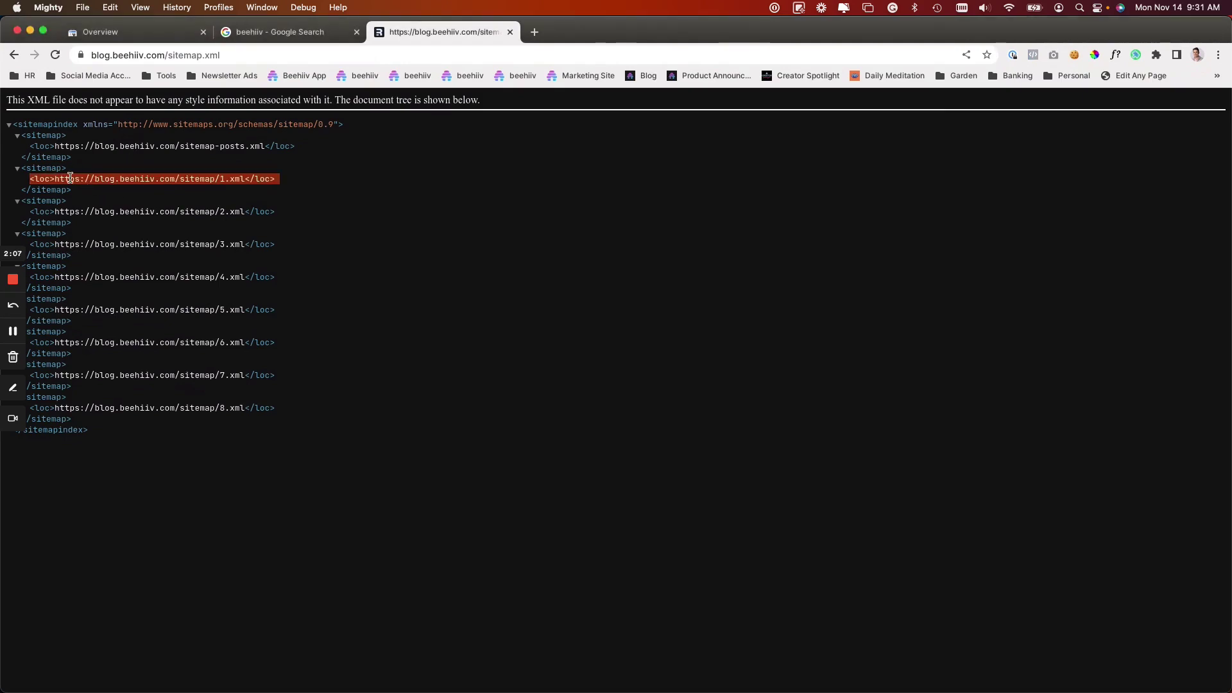
{"action": "left_click_drag", "start_coordinate": [56, 179], "coordinate": [241, 179]}
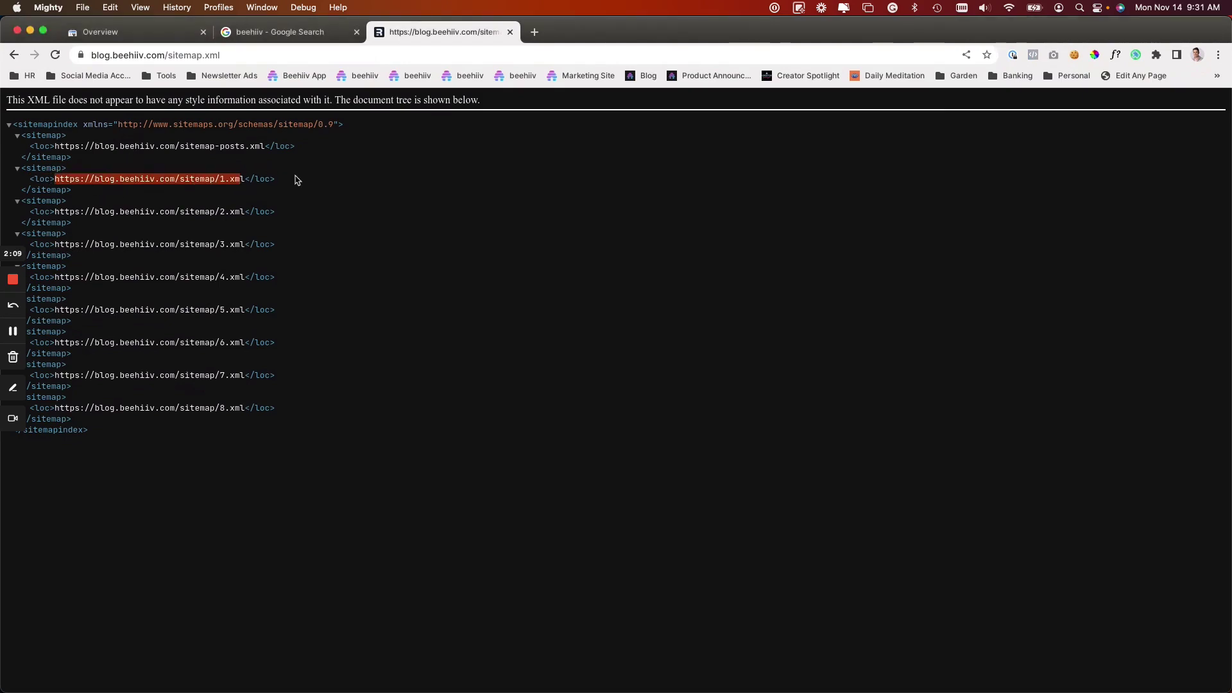
{"action": "key", "text": "super+c"}
{"action": "key", "text": "super+t"}
{"action": "key", "text": "super+v"}
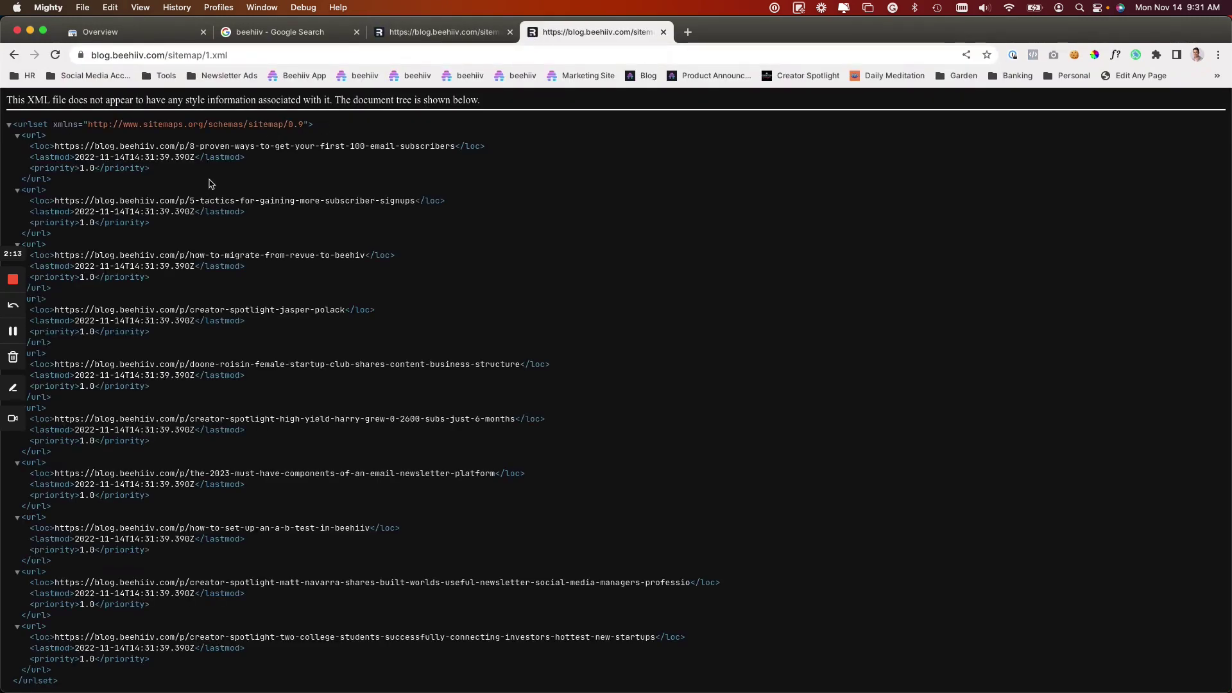
Step: Check the posts' 2022-11-14 lastmod dates, then close the sitemap/1.xml tab
{"action": "triple_click", "coordinate": [134, 157]}
{"action": "left_click", "coordinate": [98, 165]}
{"action": "left_click", "coordinate": [663, 31]}
{"action": "left_click", "coordinate": [361, 56]}
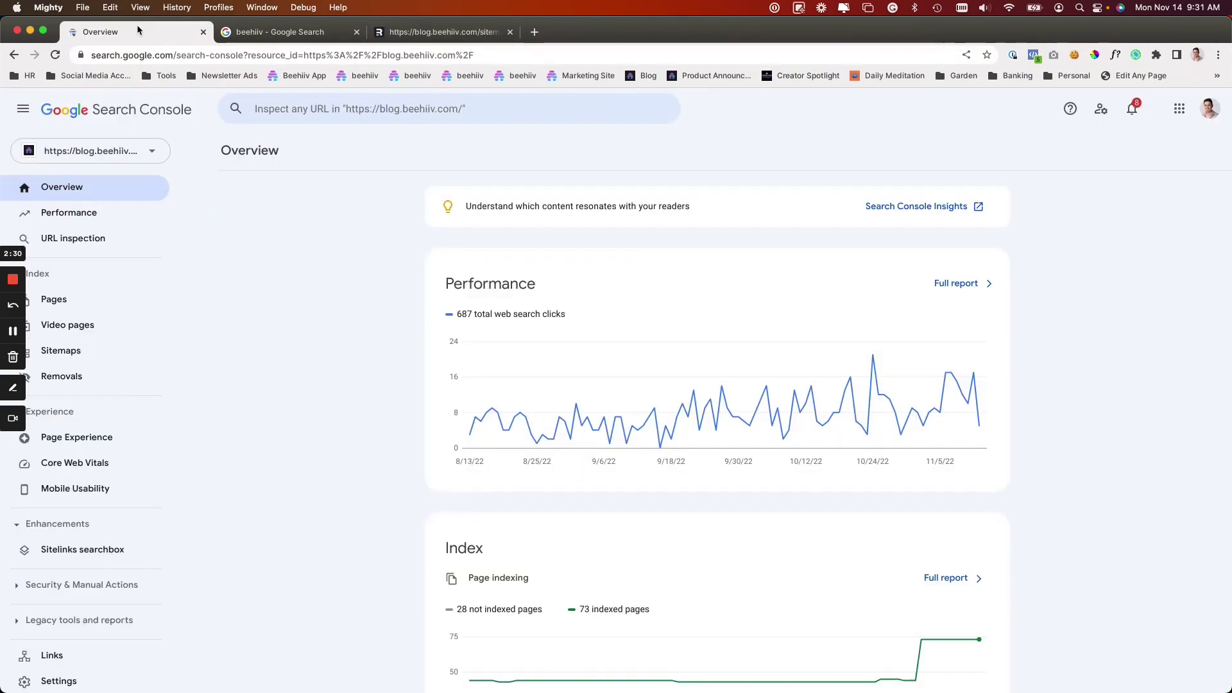
{"action": "left_click", "coordinate": [136, 26]}
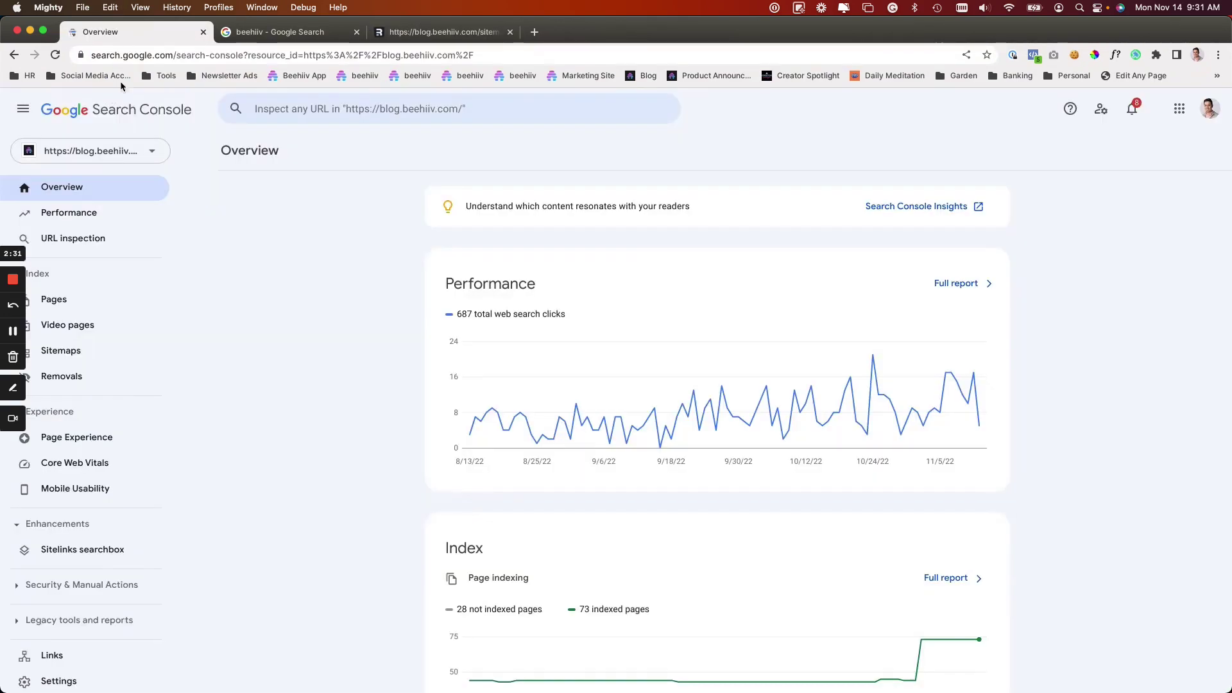
{"action": "left_click_drag", "start_coordinate": [91, 55], "coordinate": [244, 57]}
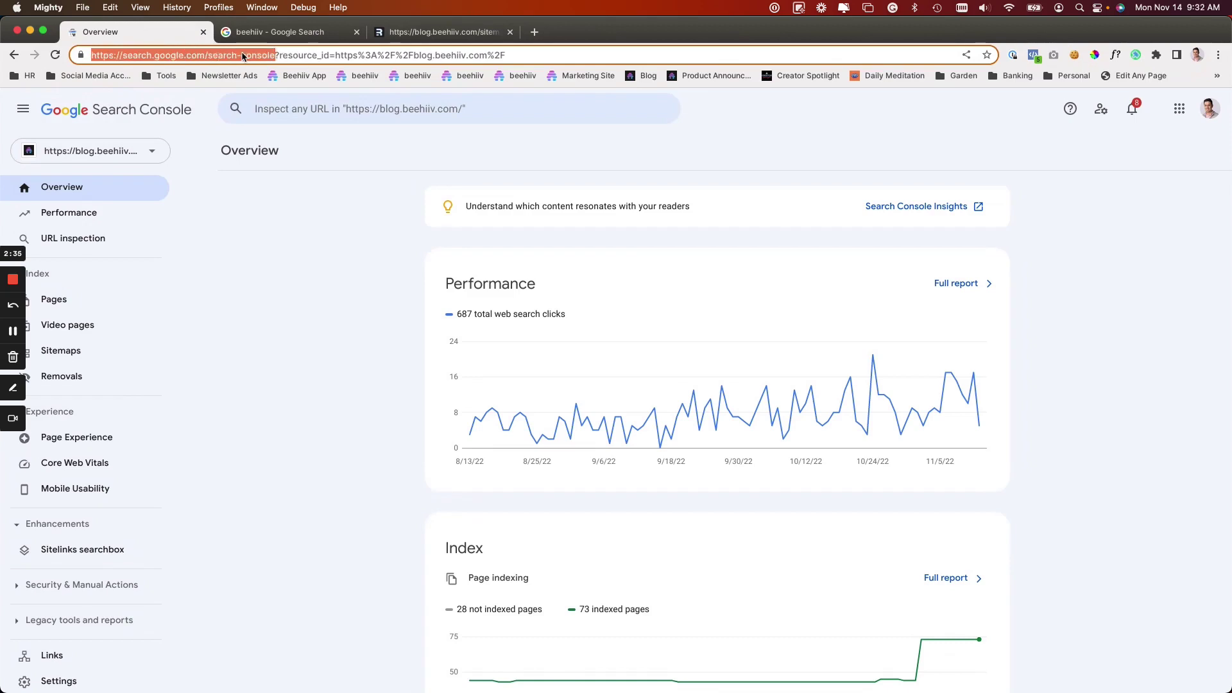
{"action": "left_click", "coordinate": [226, 183]}
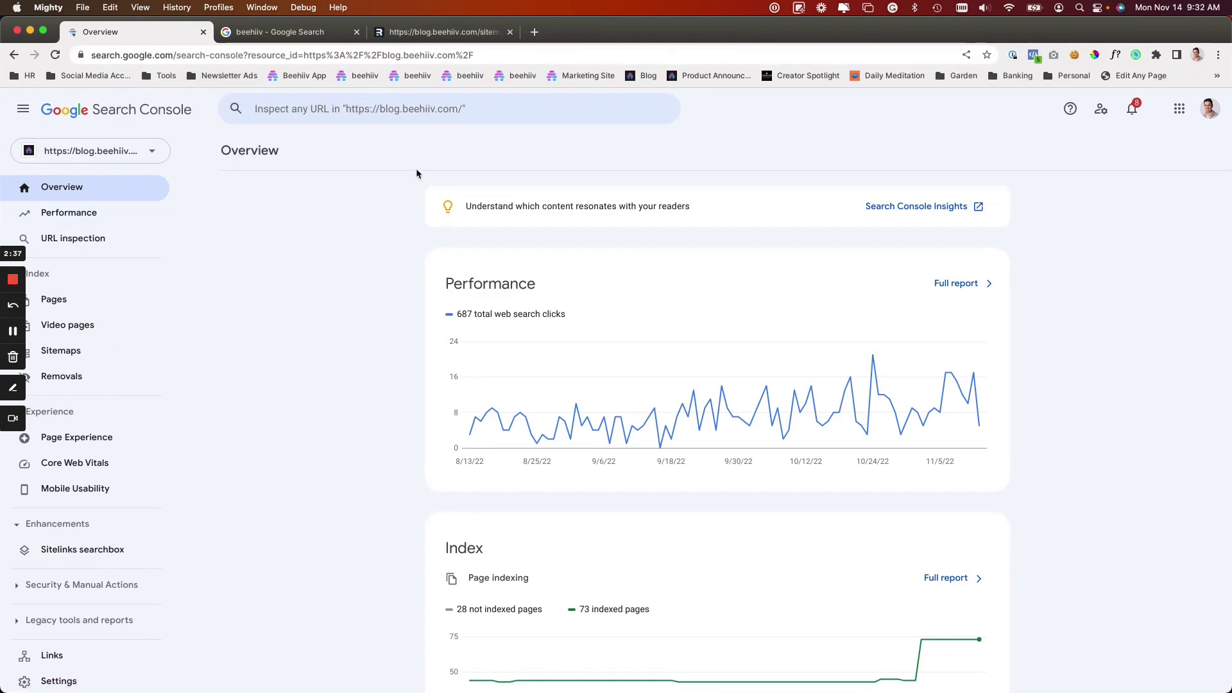
{"action": "left_click", "coordinate": [97, 154]}
{"action": "left_click", "coordinate": [84, 236]}
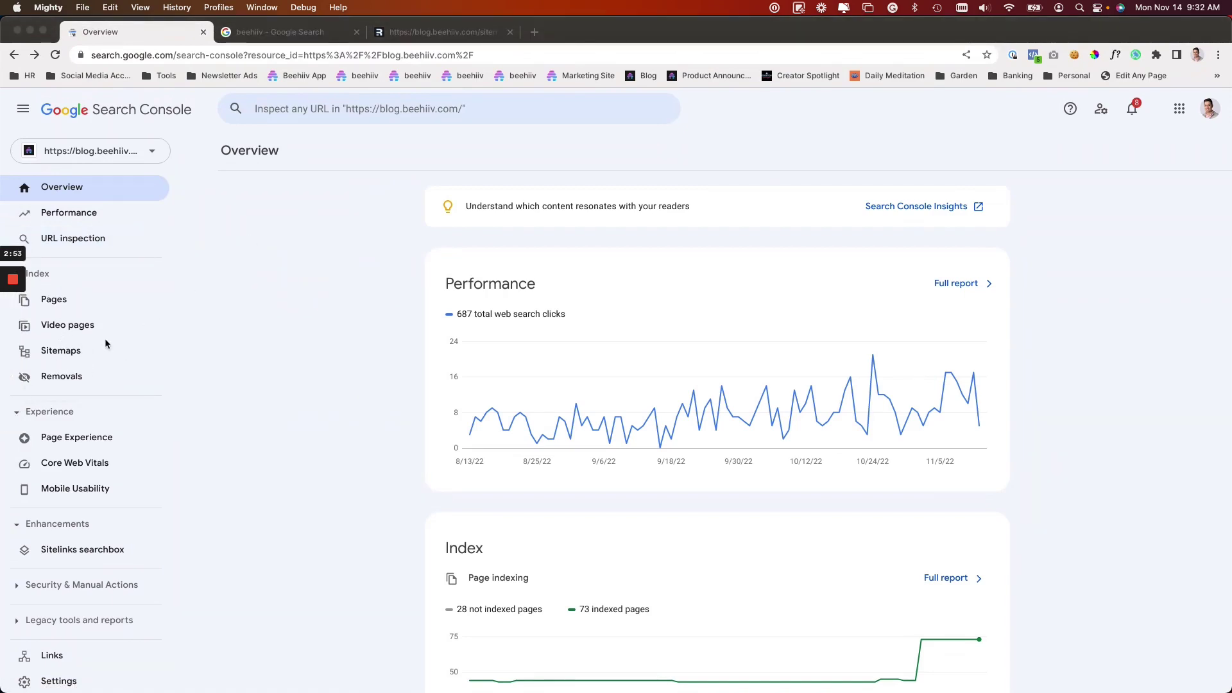
Step: Add sitemap.xml under Sitemaps, trimming the pasted prefix, and submit it
{"action": "left_click", "coordinate": [51, 352]}
{"action": "left_click", "coordinate": [564, 243]}
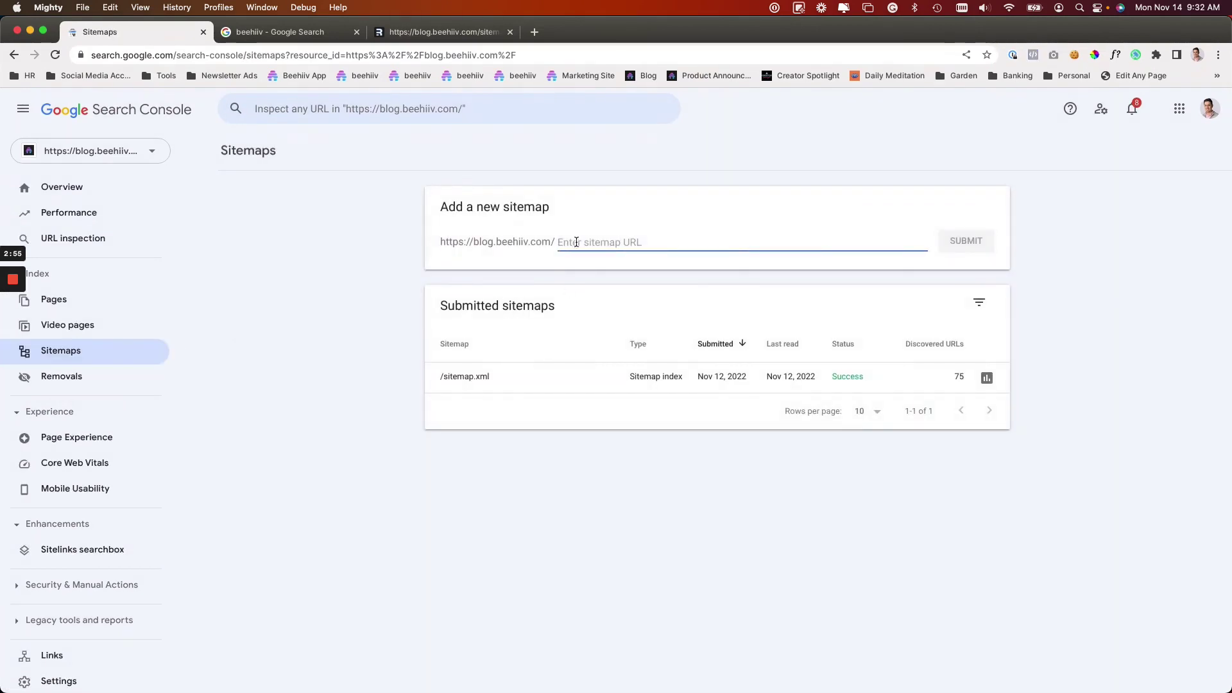
{"action": "key", "text": "super+v"}
{"action": "left_click_drag", "start_coordinate": [671, 243], "coordinate": [562, 240]}
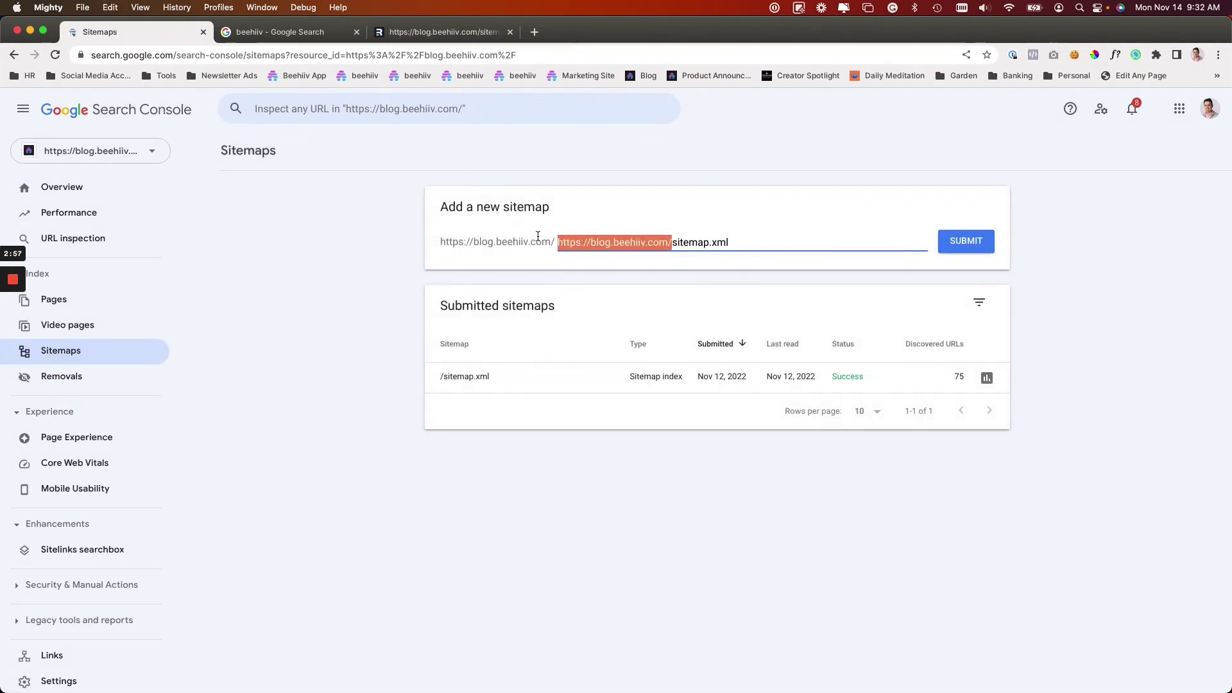
{"action": "key", "text": "BackSpace"}
{"action": "left_click_drag", "start_coordinate": [446, 238], "coordinate": [562, 240]}
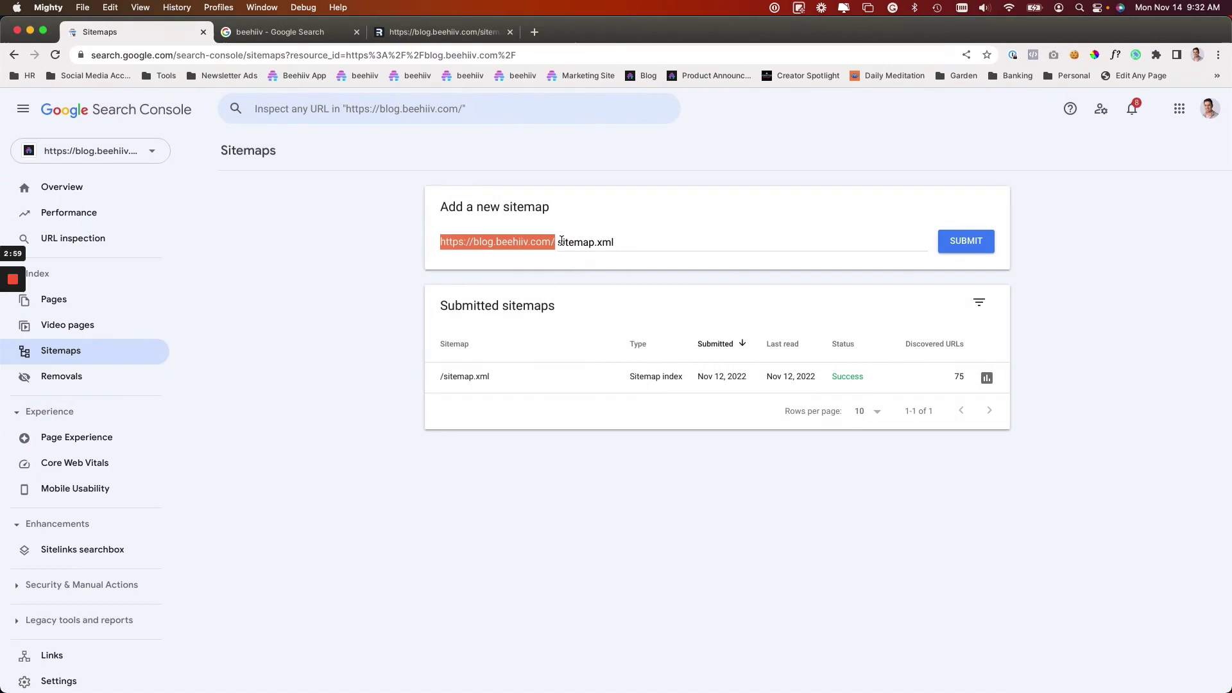
{"action": "left_click", "coordinate": [598, 241]}
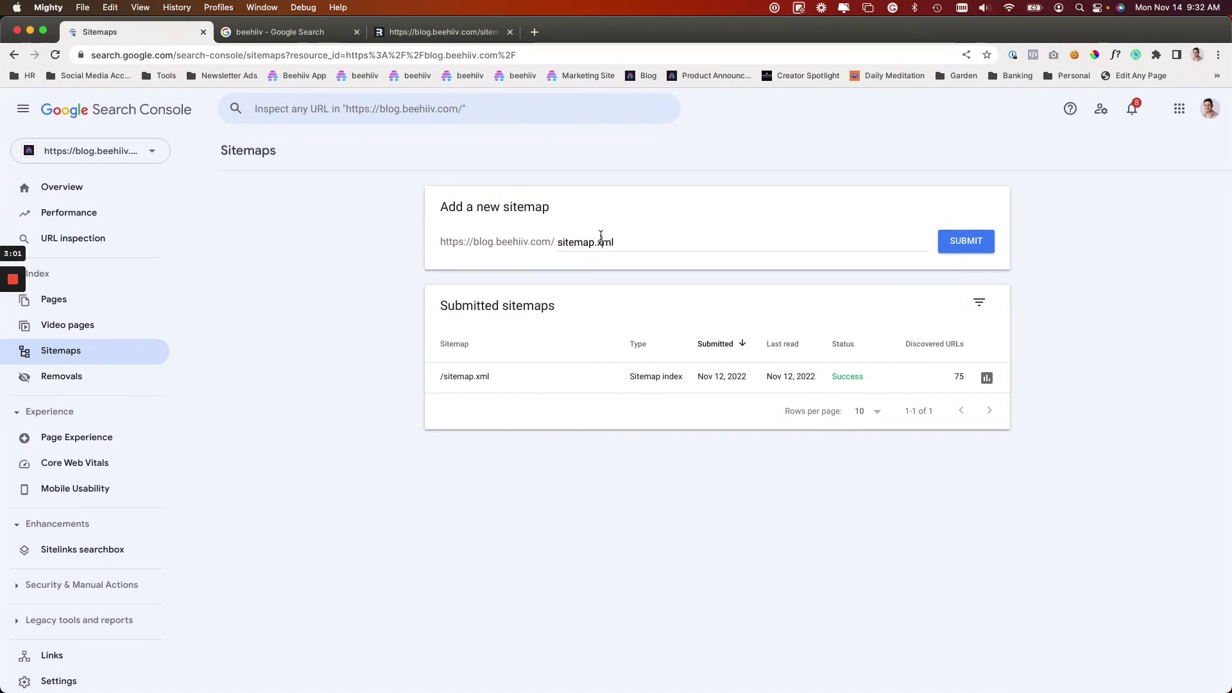
{"action": "left_click", "coordinate": [983, 248]}
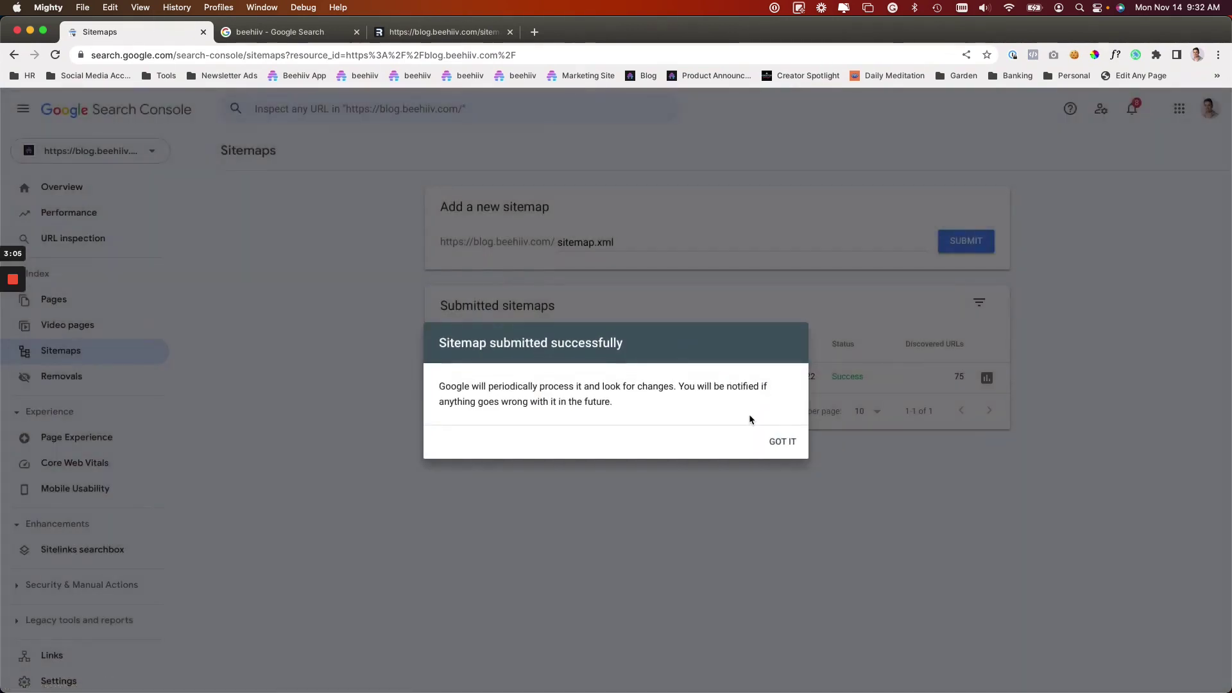
{"action": "left_click", "coordinate": [782, 437]}
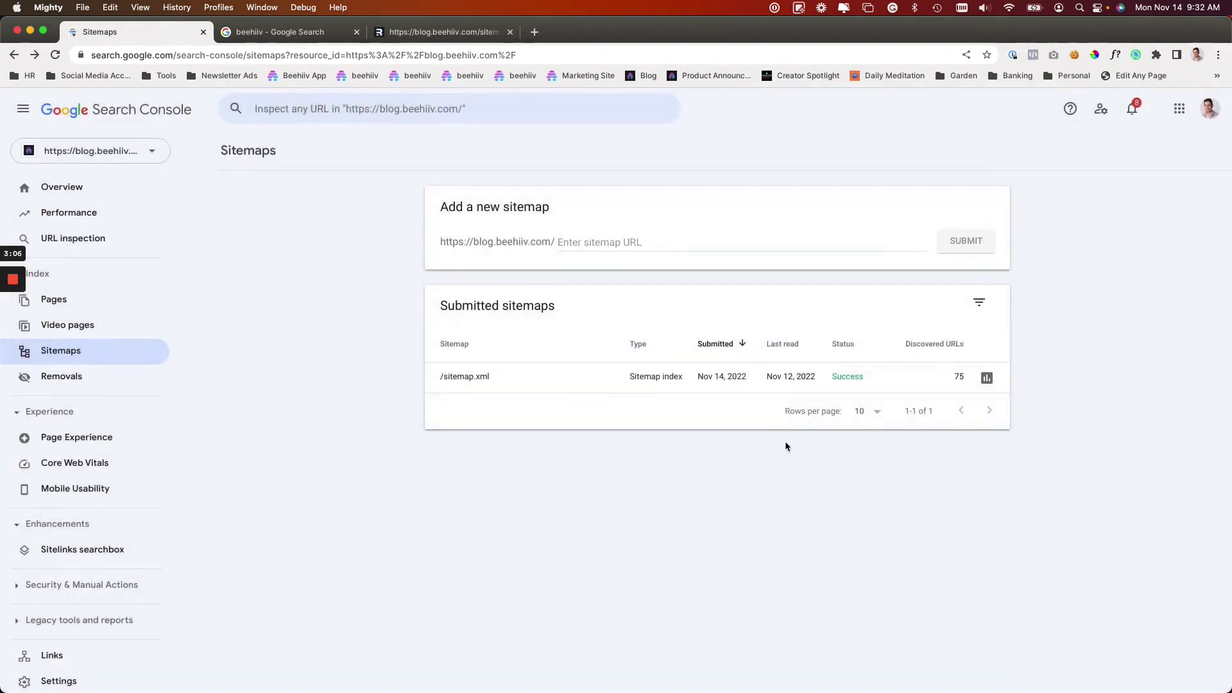
{"action": "left_click_drag", "start_coordinate": [703, 379], "coordinate": [739, 381]}
Step: Open the submitted sitemap.xml details, then return to the Sitemaps list
{"action": "left_click", "coordinate": [739, 380]}
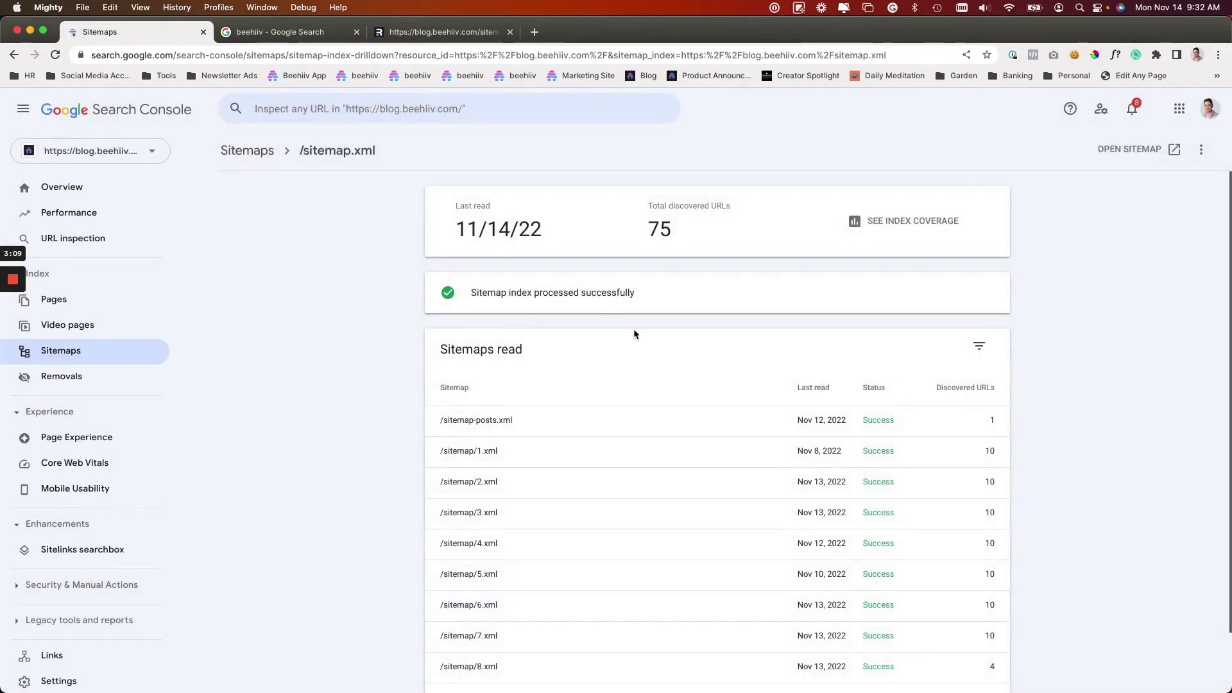
{"action": "left_click", "coordinate": [14, 55]}
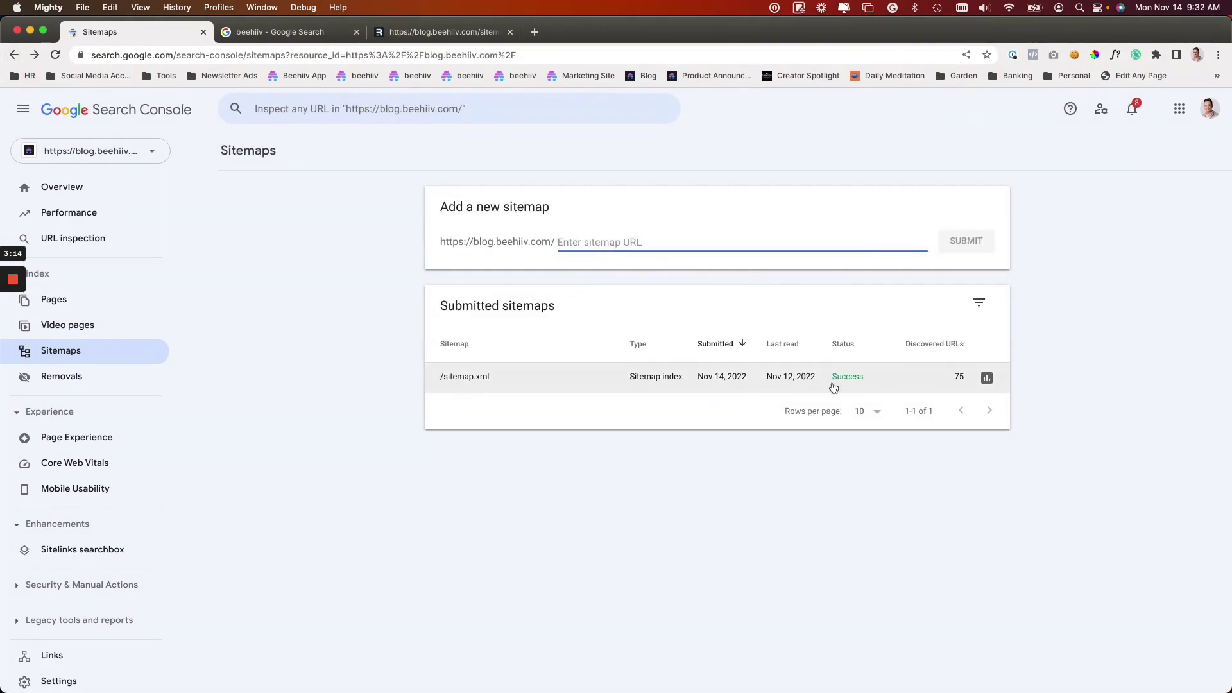
{"action": "left_click", "coordinate": [986, 380]}
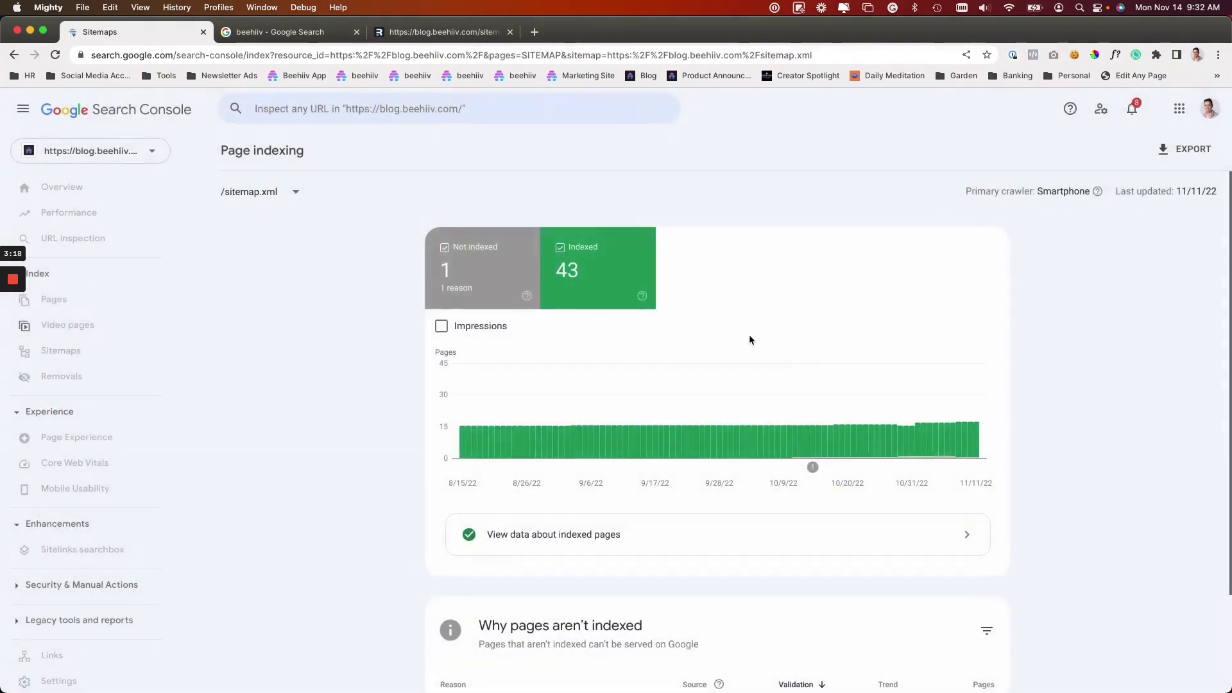
{"action": "scroll", "coordinate": [738, 335], "scroll_direction": "down", "scroll_amount": 3}
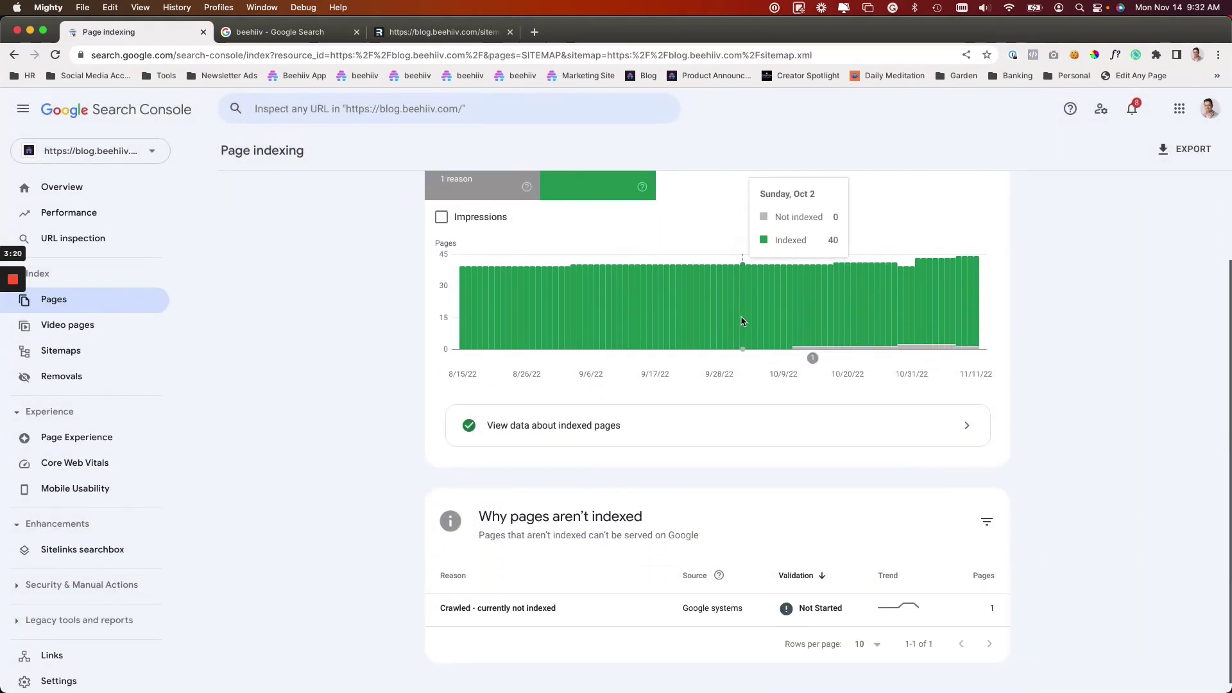
{"action": "scroll", "coordinate": [738, 323], "scroll_direction": "up", "scroll_amount": 1}
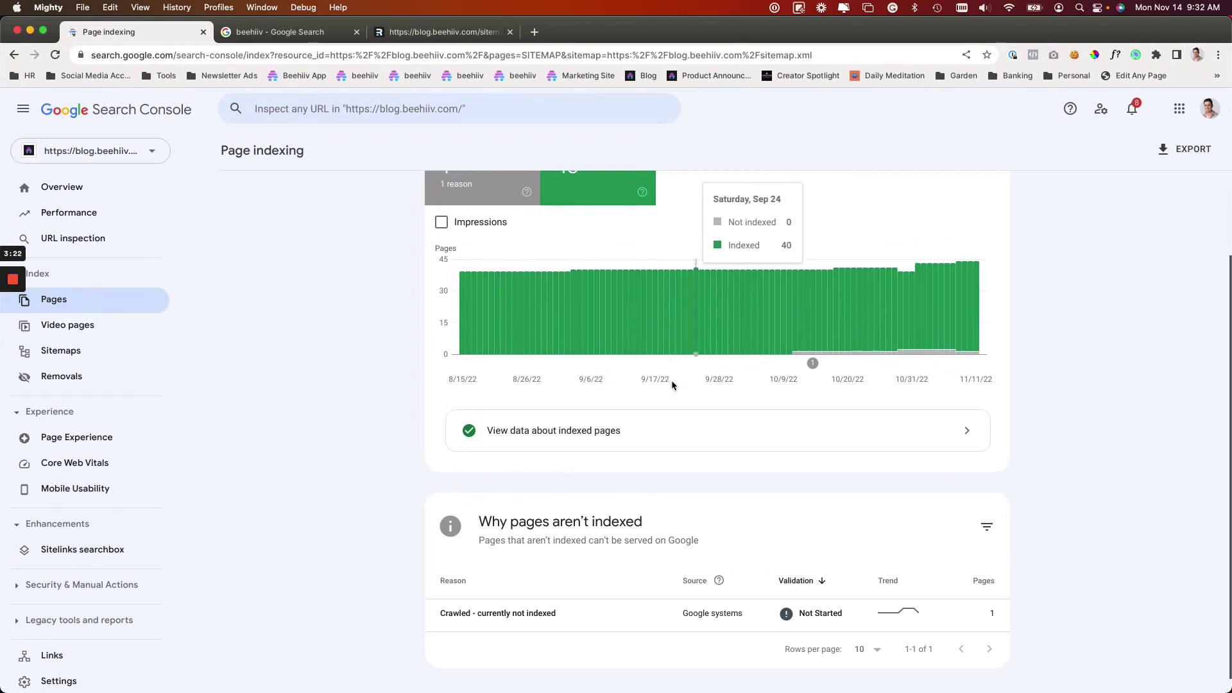
{"action": "left_click", "coordinate": [532, 263]}
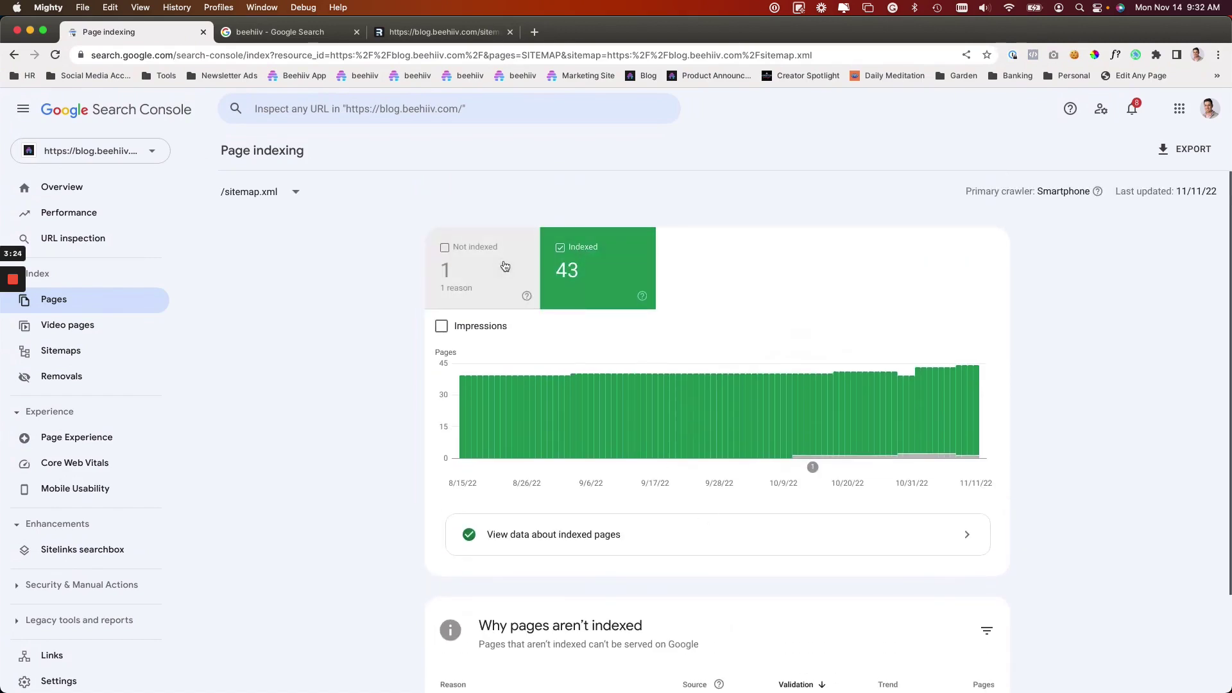
{"action": "scroll", "coordinate": [682, 360], "scroll_direction": "down", "scroll_amount": 2}
{"action": "scroll", "coordinate": [676, 353], "scroll_direction": "down", "scroll_amount": 1}
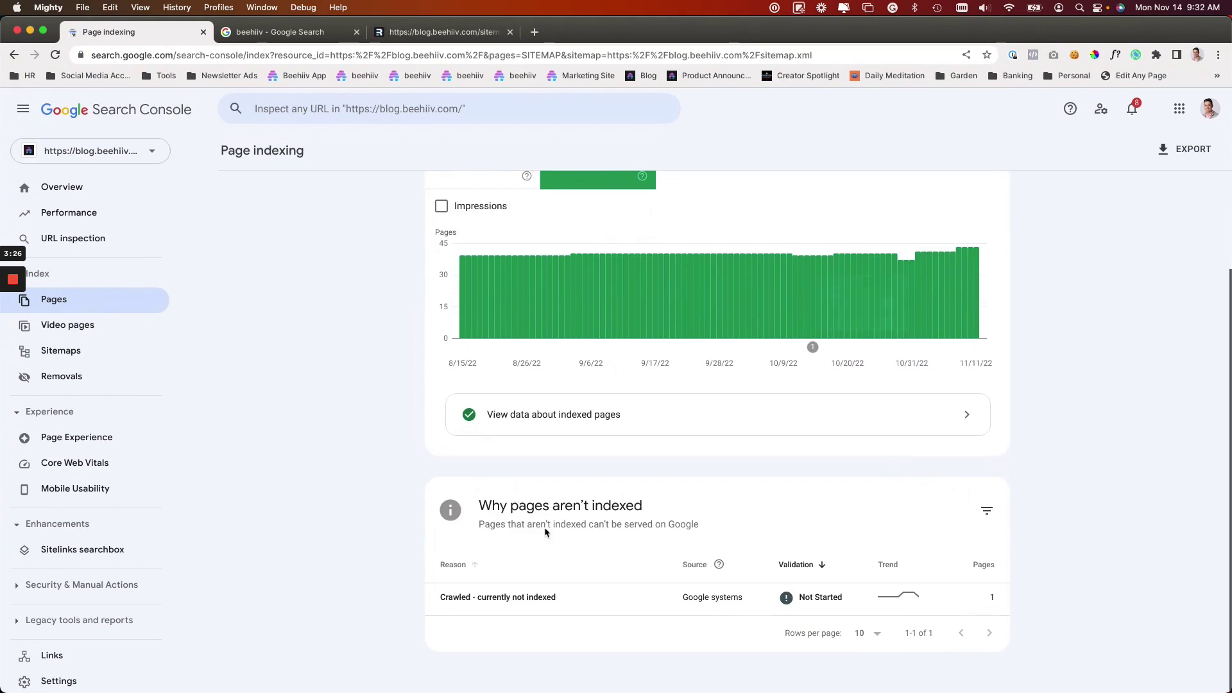
{"action": "scroll", "coordinate": [676, 353], "scroll_direction": "up", "scroll_amount": 3}
{"action": "left_click", "coordinate": [713, 534]}
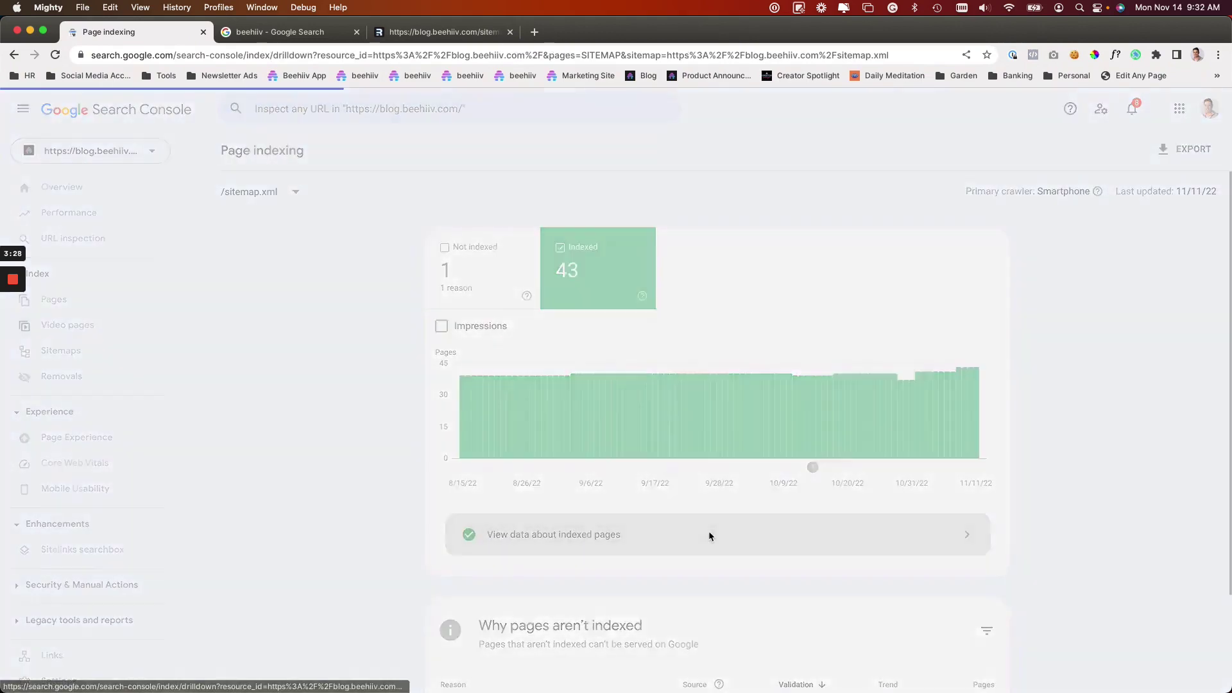
{"action": "scroll", "coordinate": [684, 520], "scroll_direction": "down", "scroll_amount": 4}
{"action": "scroll", "coordinate": [712, 324], "scroll_direction": "down", "scroll_amount": 4}
{"action": "scroll", "coordinate": [712, 324], "scroll_direction": "up", "scroll_amount": 8}
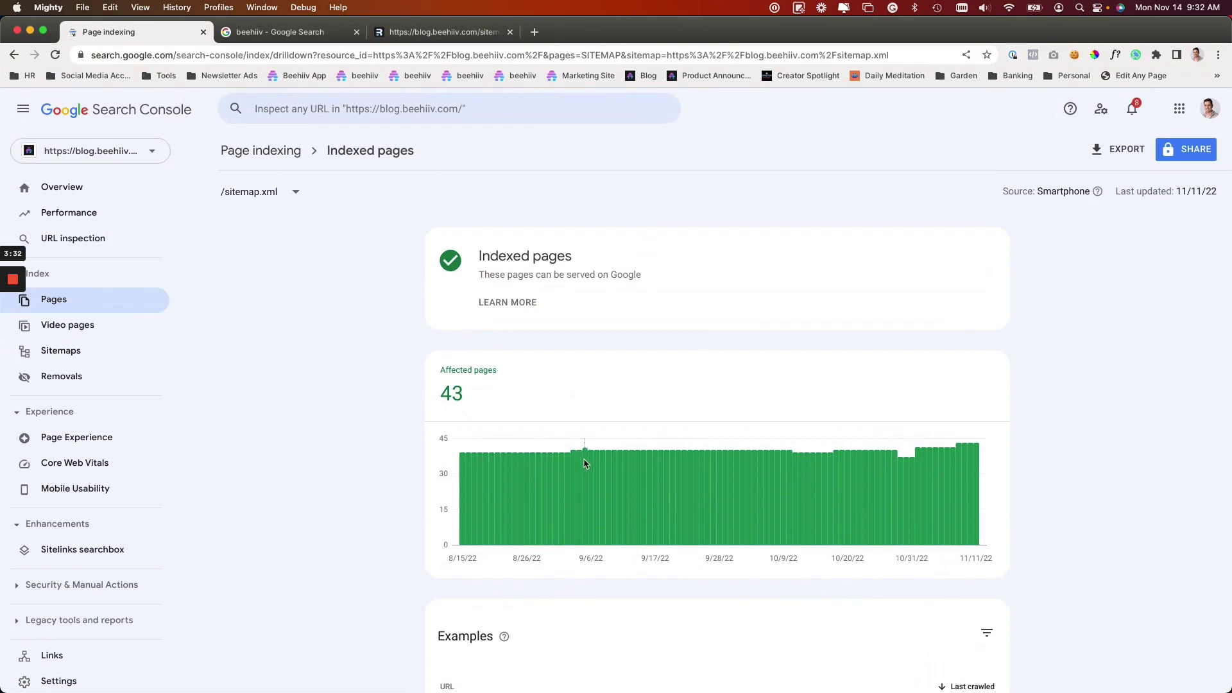
{"action": "scroll", "coordinate": [573, 468], "scroll_direction": "down", "scroll_amount": 3}
{"action": "scroll", "coordinate": [449, 348], "scroll_direction": "up", "scroll_amount": 3}
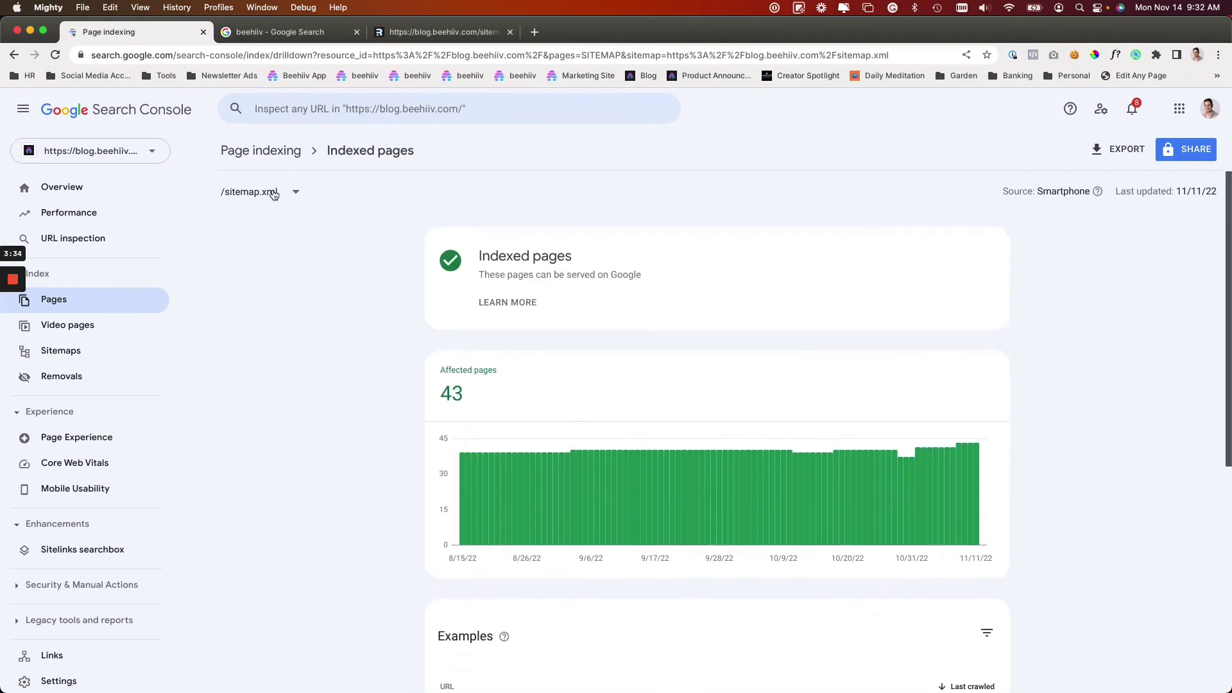
{"action": "left_click", "coordinate": [279, 156]}
{"action": "scroll", "coordinate": [789, 519], "scroll_direction": "down", "scroll_amount": 3}
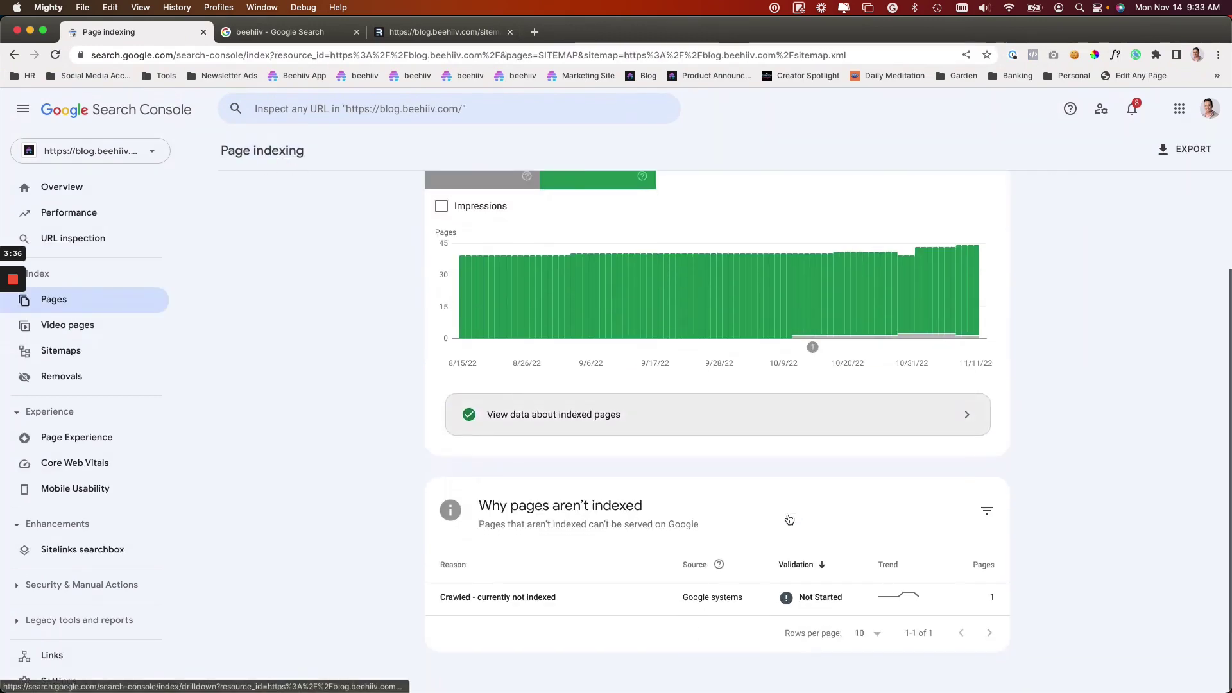
{"action": "scroll", "coordinate": [784, 482], "scroll_direction": "up", "scroll_amount": 2}
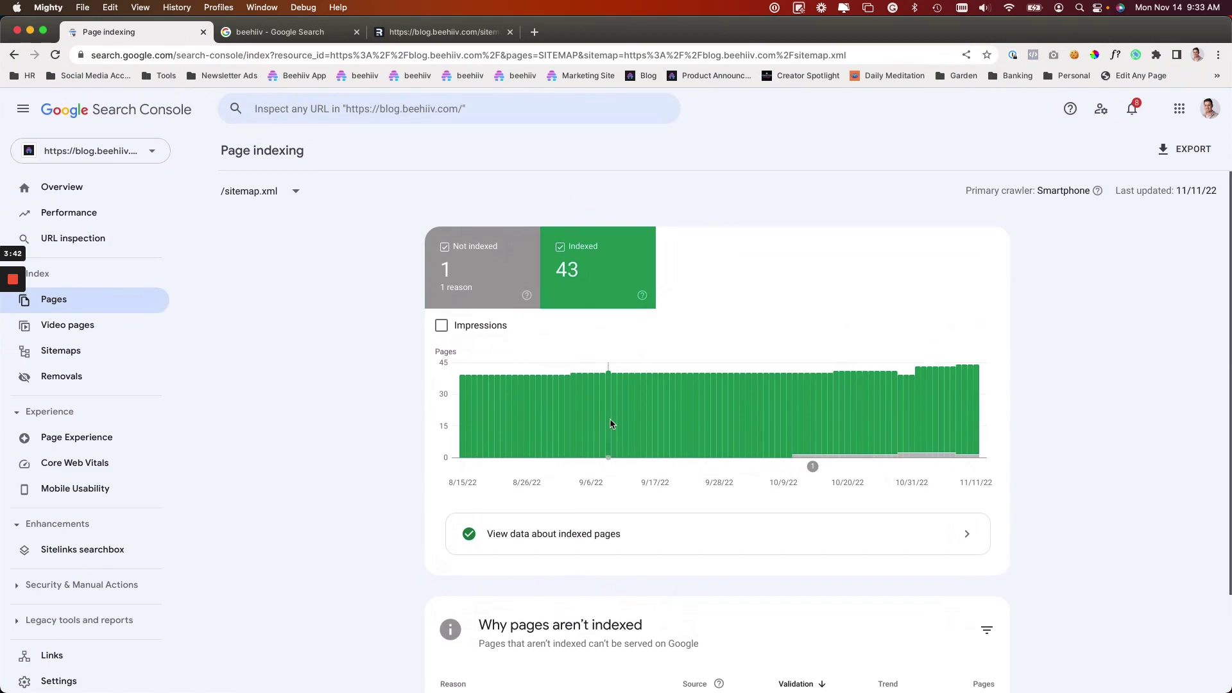
{"action": "scroll", "coordinate": [608, 426], "scroll_direction": "down", "scroll_amount": 2}
{"action": "scroll", "coordinate": [421, 435], "scroll_direction": "up", "scroll_amount": 2}
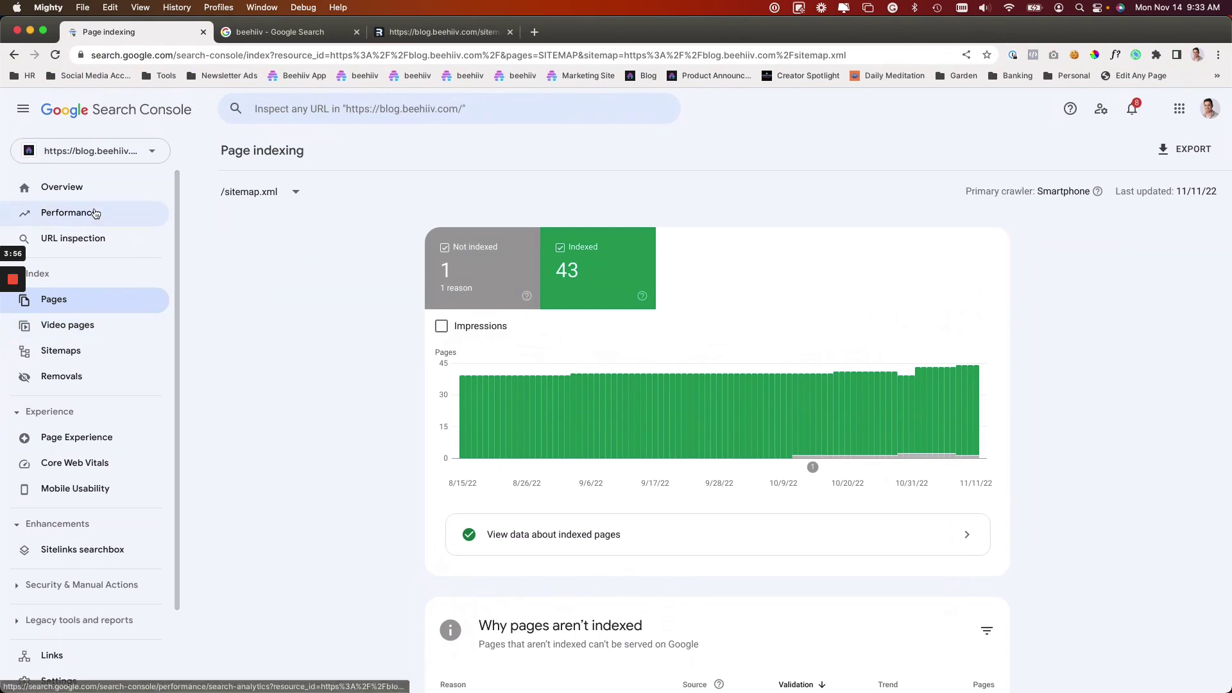
Step: Open the Performance report: 687 clicks and 17.2K impressions over 3 months
{"action": "left_click", "coordinate": [95, 212]}
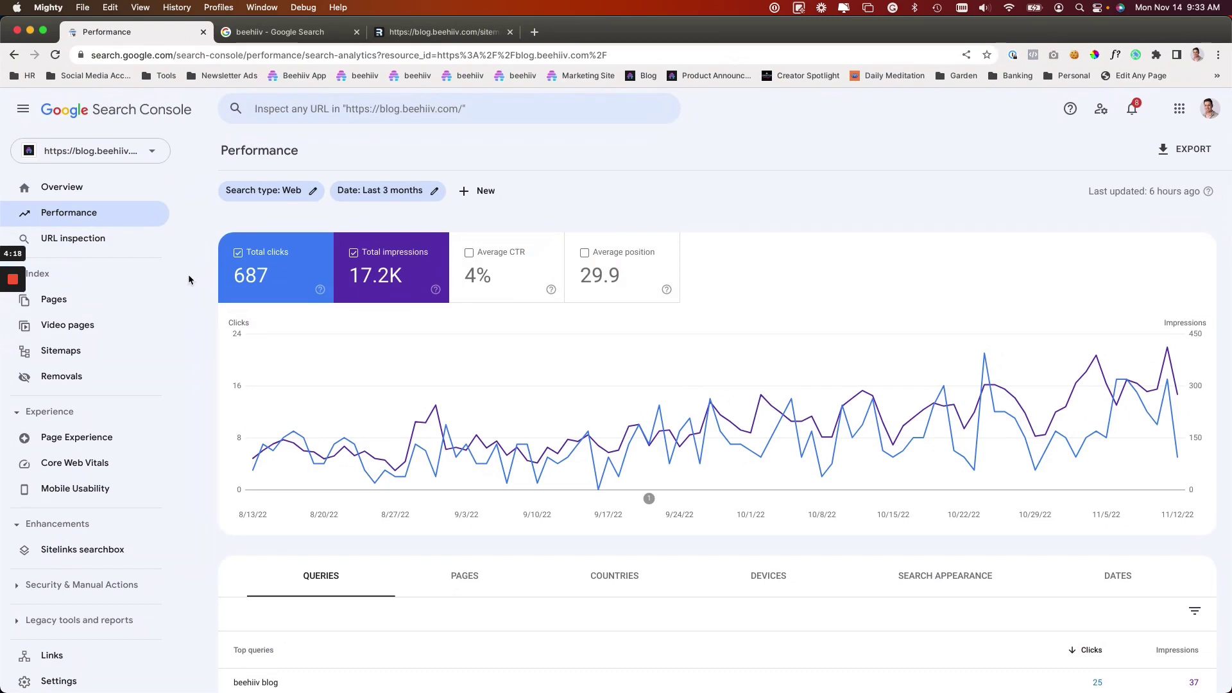
{"action": "mouse_move", "coordinate": [14, 280]}
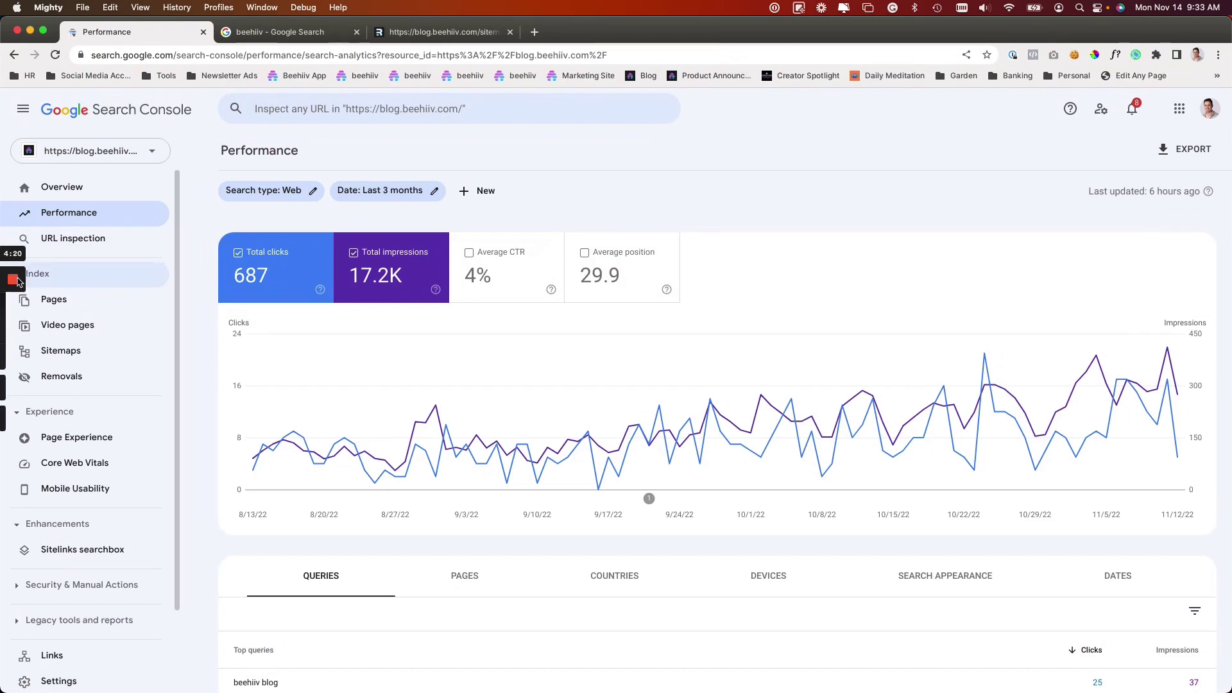